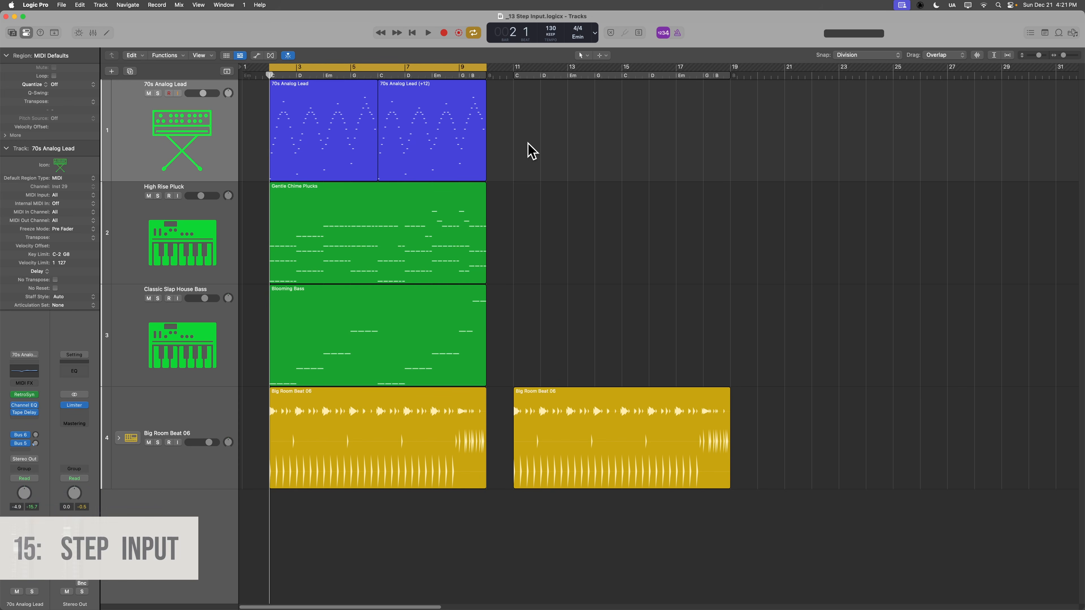
Show the Musical Typing keyboard for the 70s Analog Lead track and close it again
{"action": "key", "text": "super+k"}
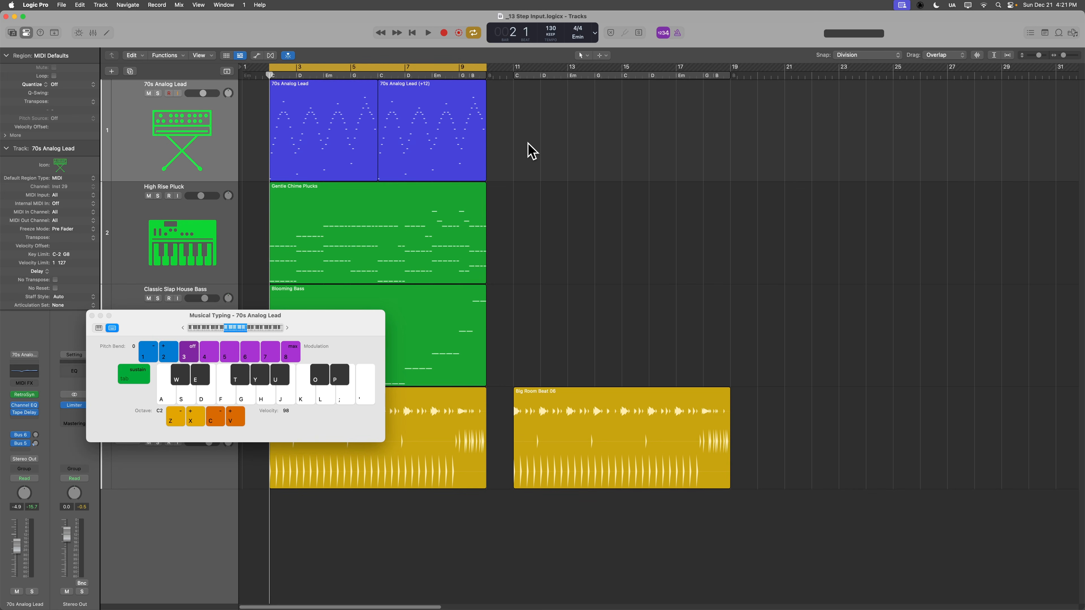
{"action": "key", "text": "super+k"}
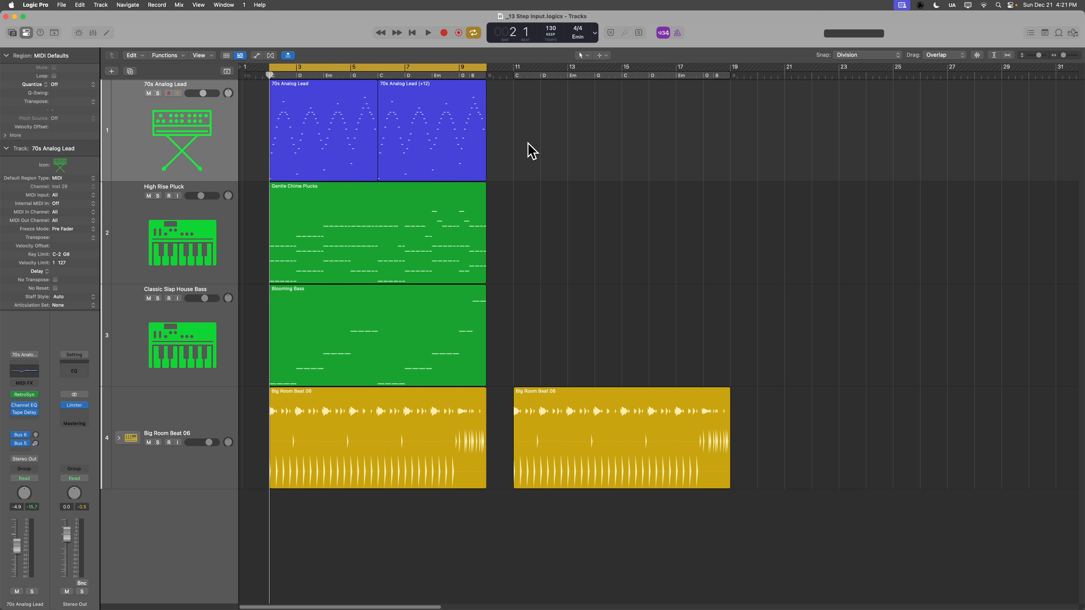
Audition the arrangement from bar 2 with the Classic Slap House Bass track selected, stopping playback after the final chords
{"action": "key", "text": "super+Right"}
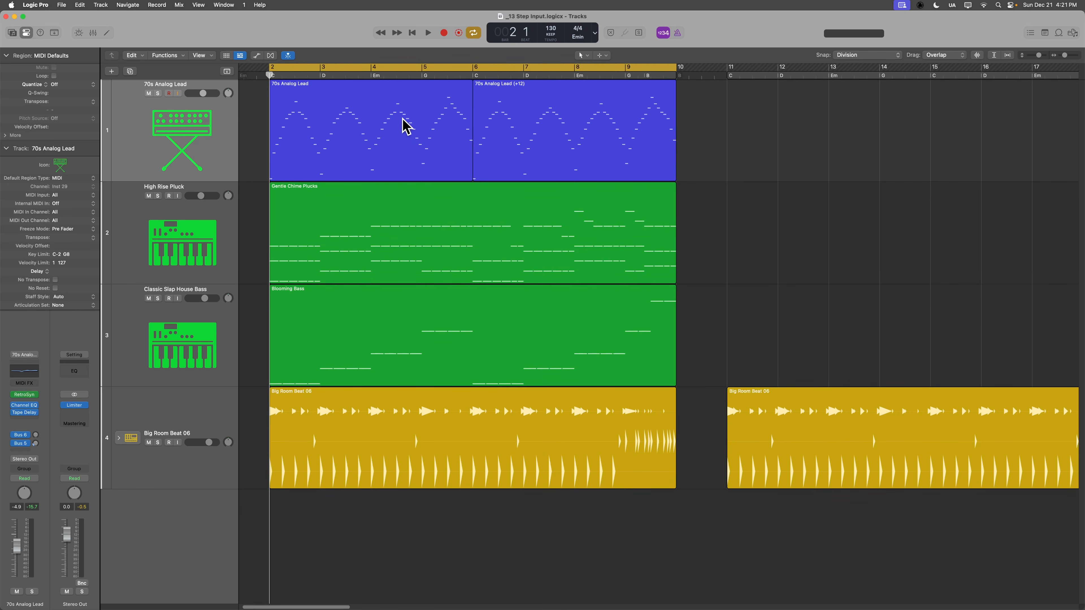
{"action": "left_click", "coordinate": [212, 243]}
{"action": "left_click", "coordinate": [196, 353]}
{"action": "left_click", "coordinate": [247, 122]}
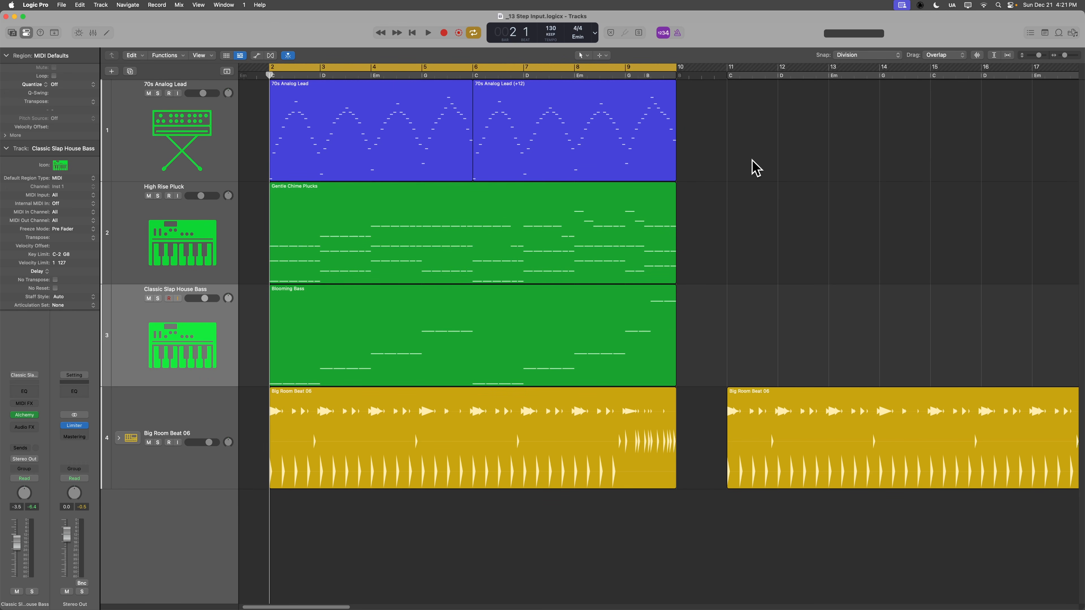
{"action": "key", "text": "space"}
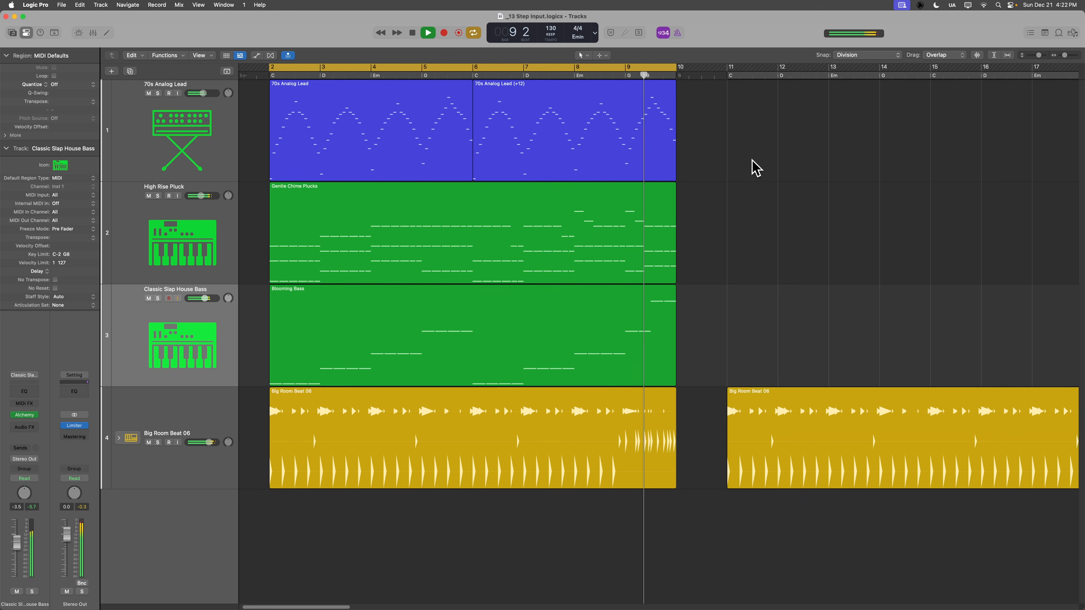
{"action": "key", "text": "space"}
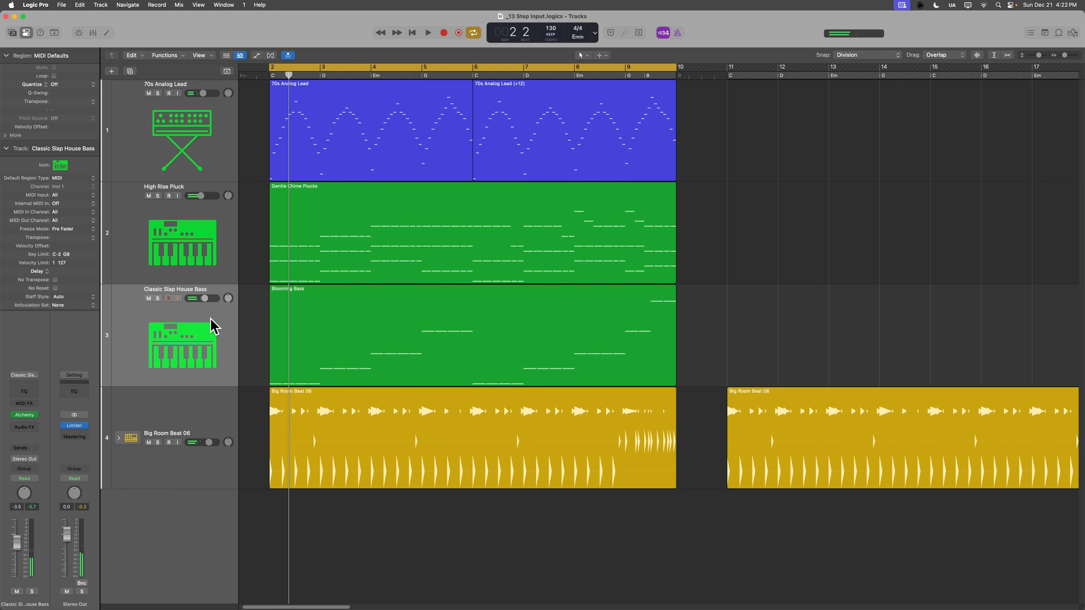
Set the cycle range to match the second Big Room Beat 06 region, from bar 11 to bar 19
{"action": "left_click", "coordinate": [211, 330]}
{"action": "scroll", "coordinate": [684, 331], "scroll_direction": "right", "scroll_amount": 6}
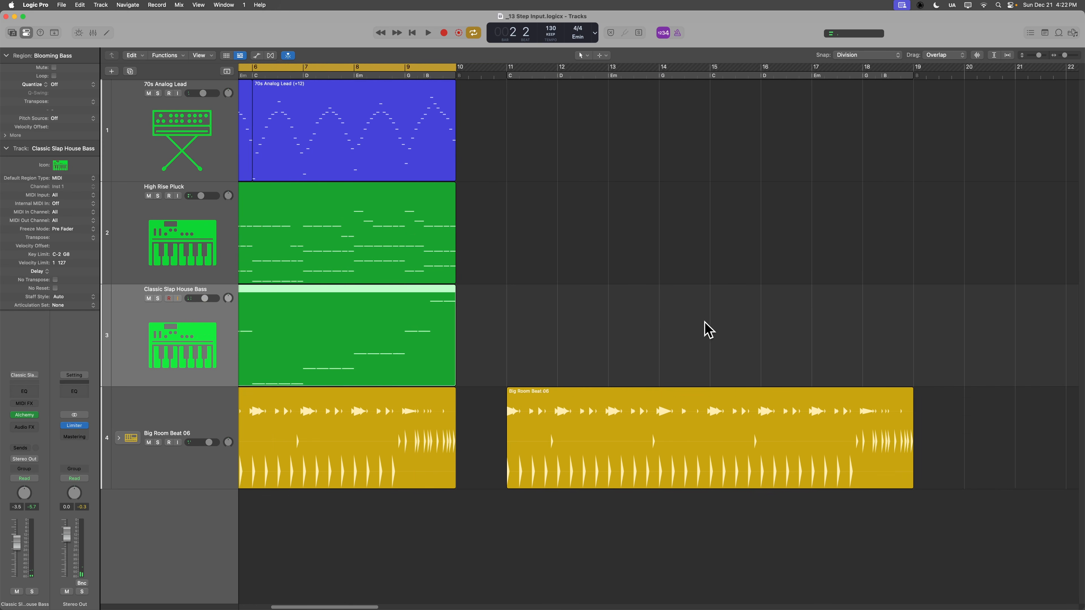
{"action": "left_click", "coordinate": [579, 406]}
{"action": "key", "text": "super+u"}
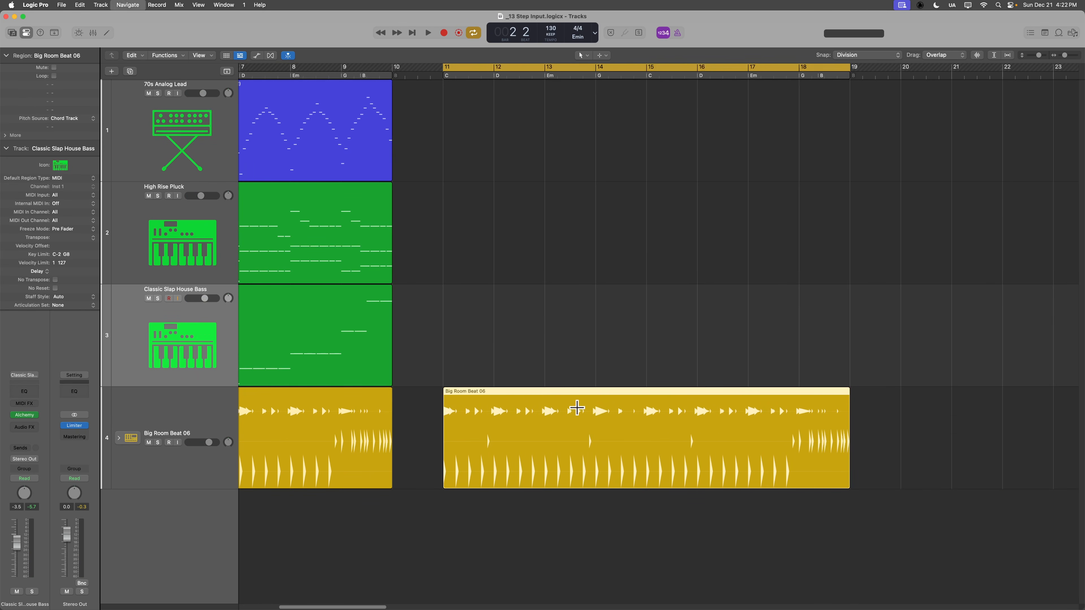
{"action": "left_click", "coordinate": [539, 329]}
{"action": "scroll", "coordinate": [555, 368], "scroll_direction": "right", "scroll_amount": 2}
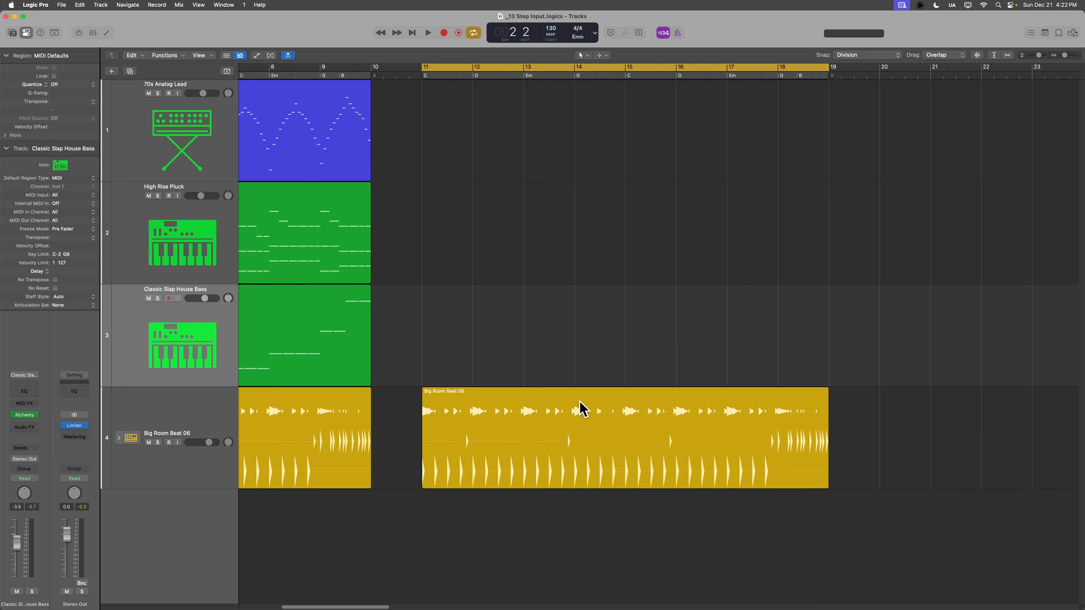
{"action": "left_click", "coordinate": [581, 407]}
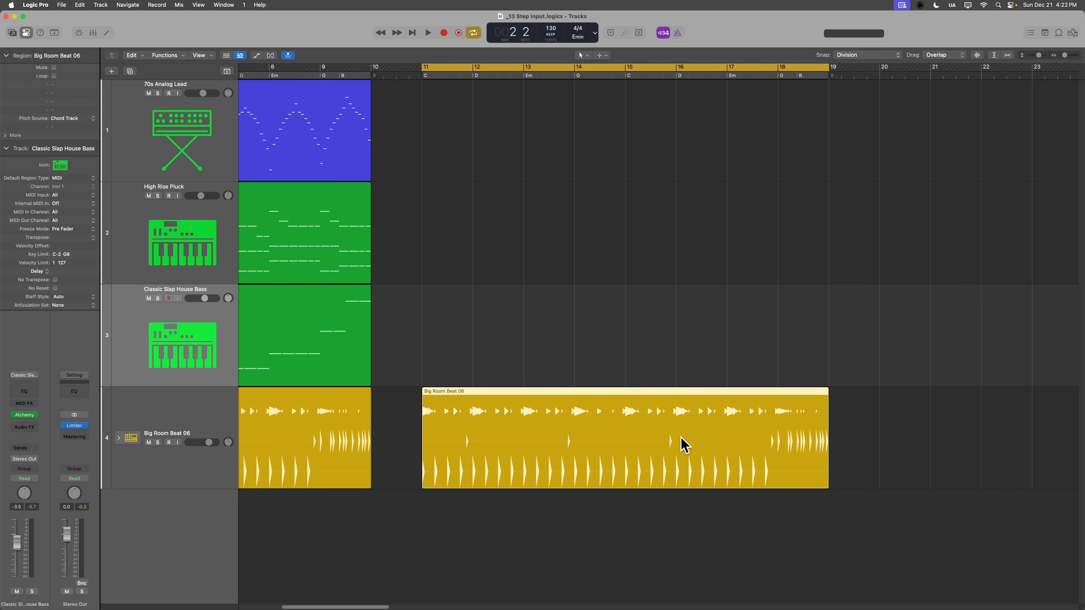
Create a MIDI region on the Classic Slap House Bass track from bar 11 to bar 19 and open it in the Piano Roll
{"action": "right_click", "coordinate": [443, 309]}
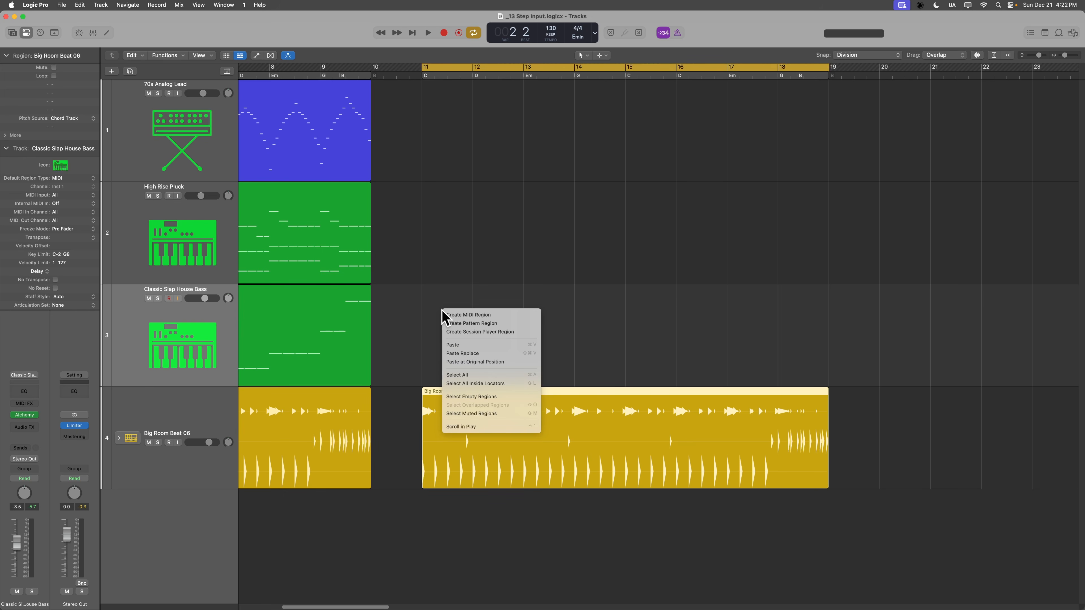
{"action": "left_click", "coordinate": [455, 315]}
{"action": "left_click_drag", "start_coordinate": [469, 357], "coordinate": [824, 357]}
{"action": "left_click", "coordinate": [869, 363]}
{"action": "double_click", "coordinate": [631, 337]}
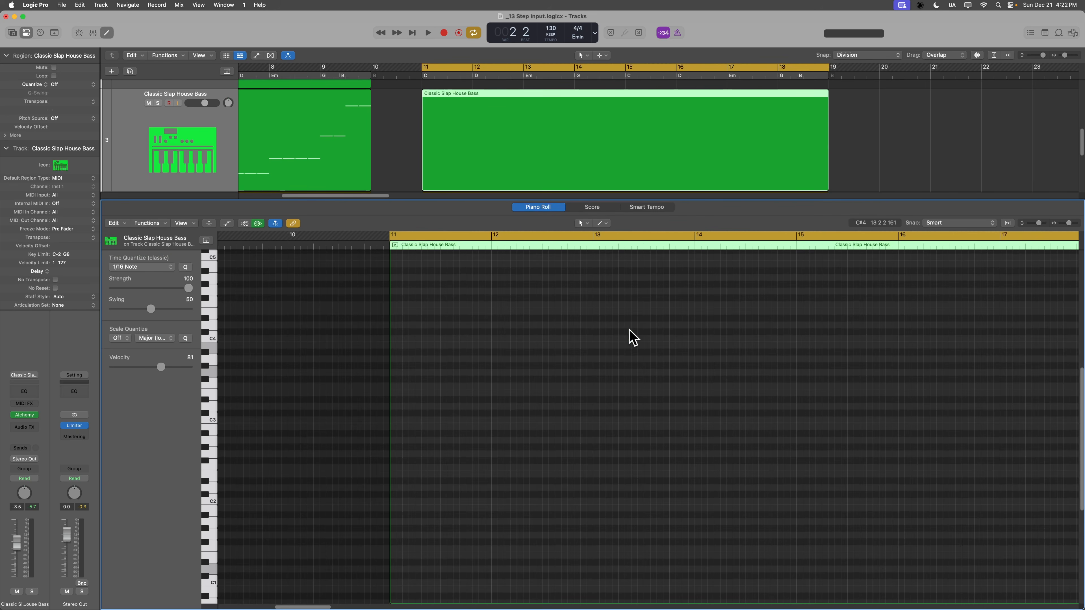
Place the playhead at the start of bar 11 and set the Piano Roll's snap value to Beat
{"action": "left_click", "coordinate": [389, 243]}
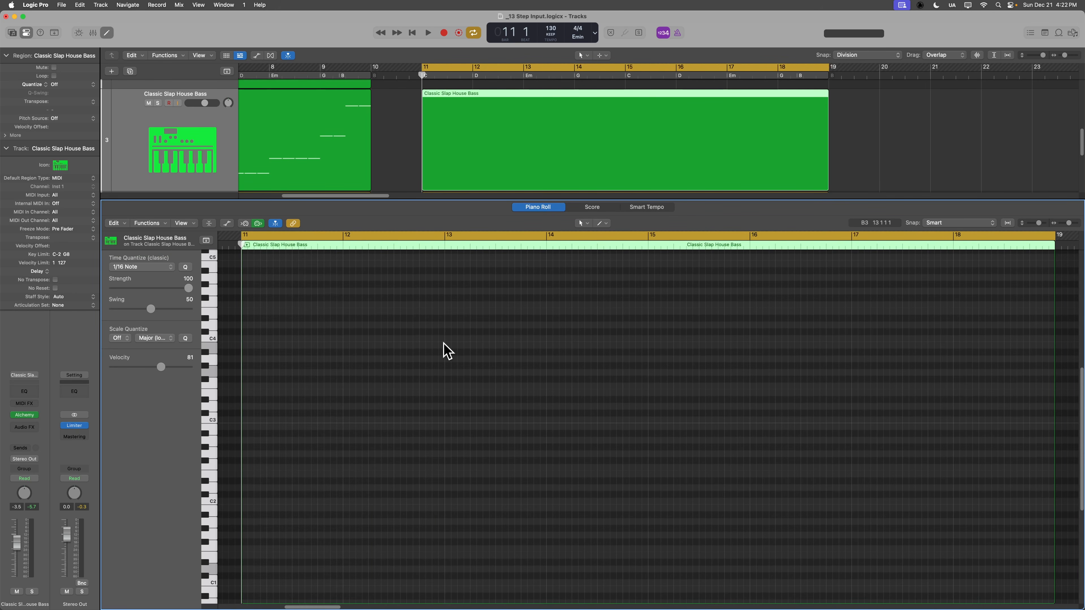
{"action": "left_click", "coordinate": [983, 223]}
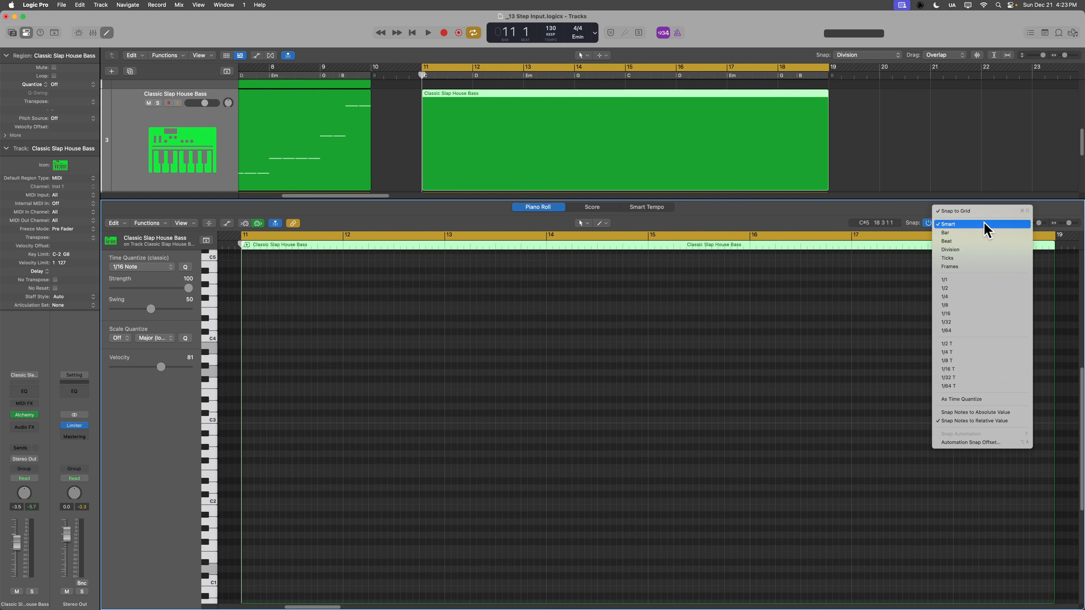
{"action": "left_click", "coordinate": [979, 242]}
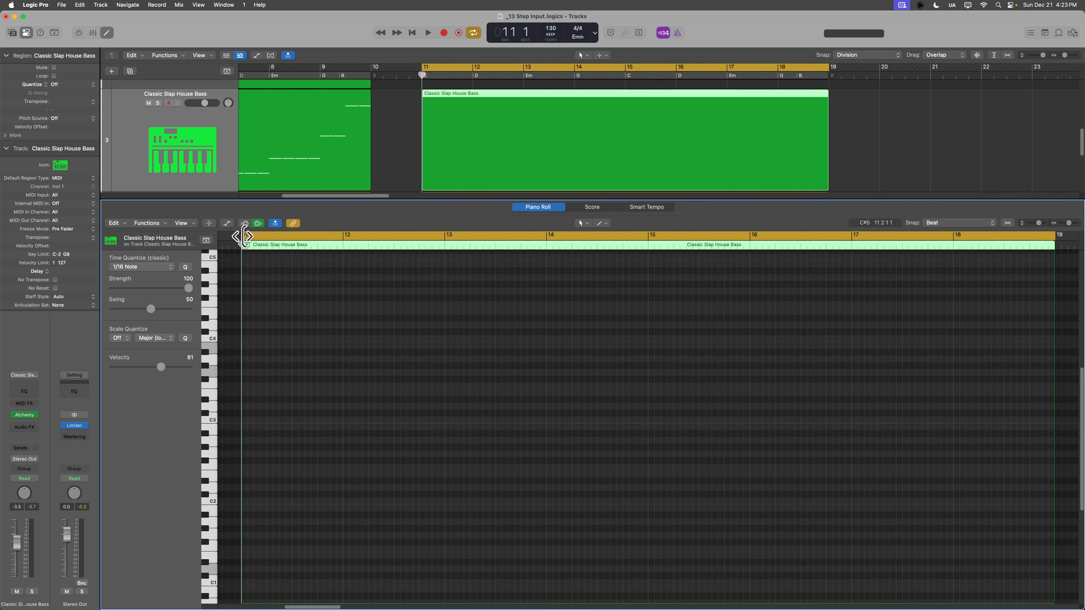
{"action": "mouse_move", "coordinate": [242, 249]}
{"action": "left_mouse_down"}
{"action": "mouse_move", "coordinate": [263, 260]}
{"action": "mouse_move", "coordinate": [242, 259]}
{"action": "left_mouse_up"}
Show the Step Input Keyboard for the Classic Slap House Bass region
{"action": "key", "text": "alt+super+k"}
{"action": "left_click", "coordinate": [224, 5]}
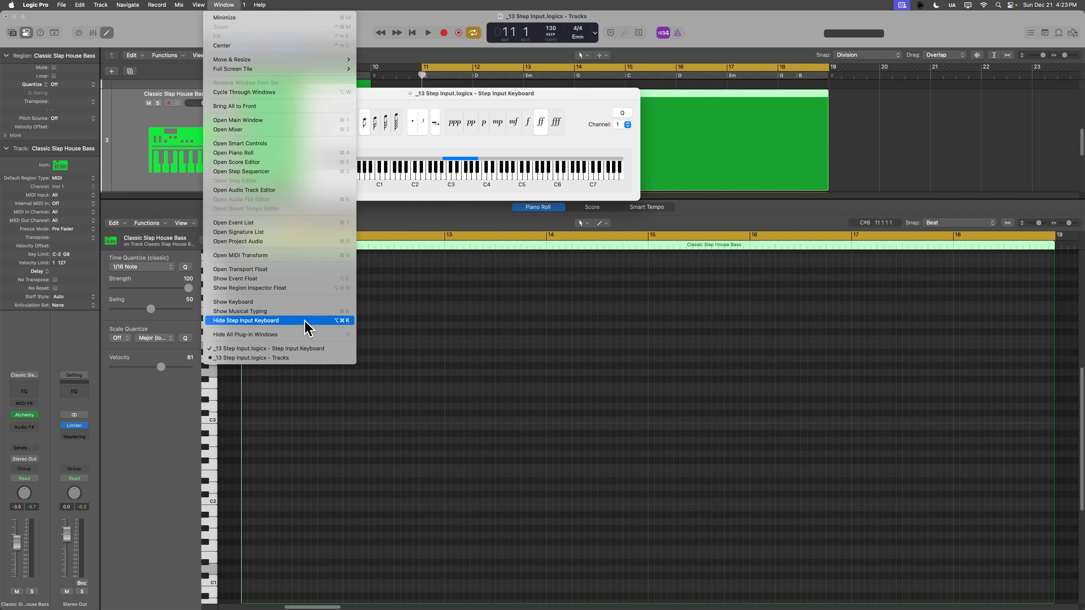
{"action": "left_click", "coordinate": [451, 326]}
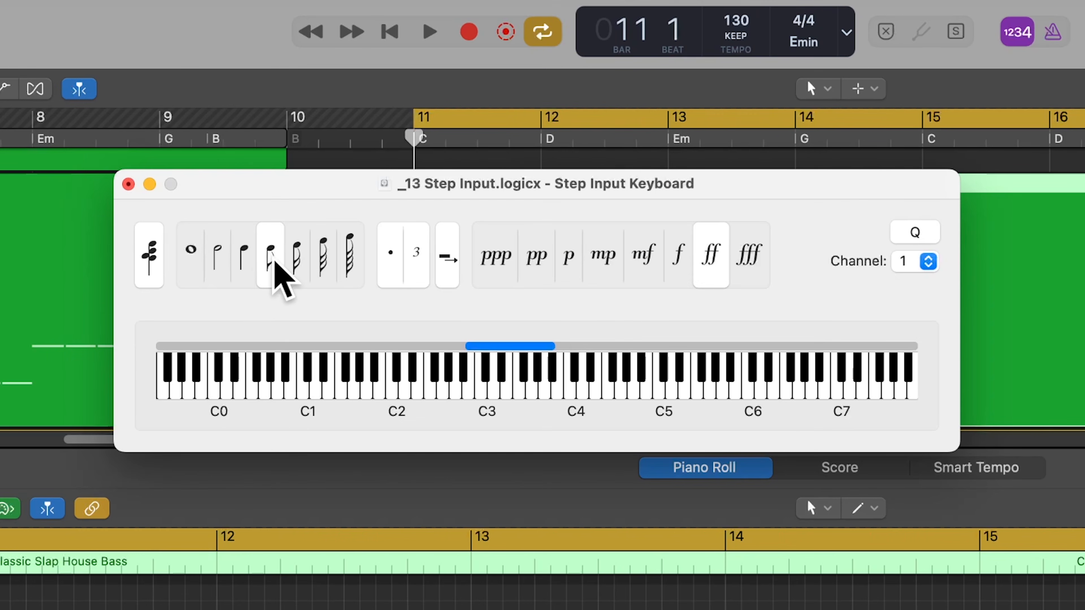
Try out the Step Input Keyboard's note lengths, ranging from whole note to sixty-fourth note
{"action": "left_click", "coordinate": [297, 260]}
{"action": "left_click", "coordinate": [323, 260]}
{"action": "left_click", "coordinate": [348, 260]}
{"action": "left_click", "coordinate": [321, 265]}
{"action": "left_click", "coordinate": [296, 265]}
{"action": "left_click", "coordinate": [269, 268]}
{"action": "left_click", "coordinate": [245, 269]}
{"action": "left_click", "coordinate": [217, 270]}
{"action": "left_click", "coordinate": [194, 263]}
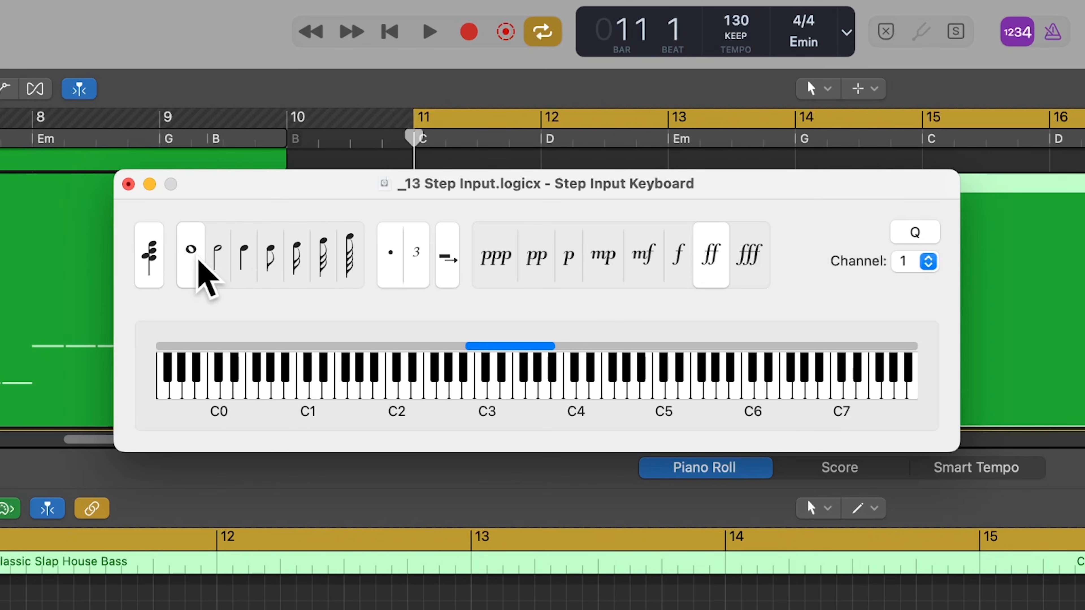
{"action": "left_click", "coordinate": [218, 277]}
{"action": "left_click", "coordinate": [255, 280]}
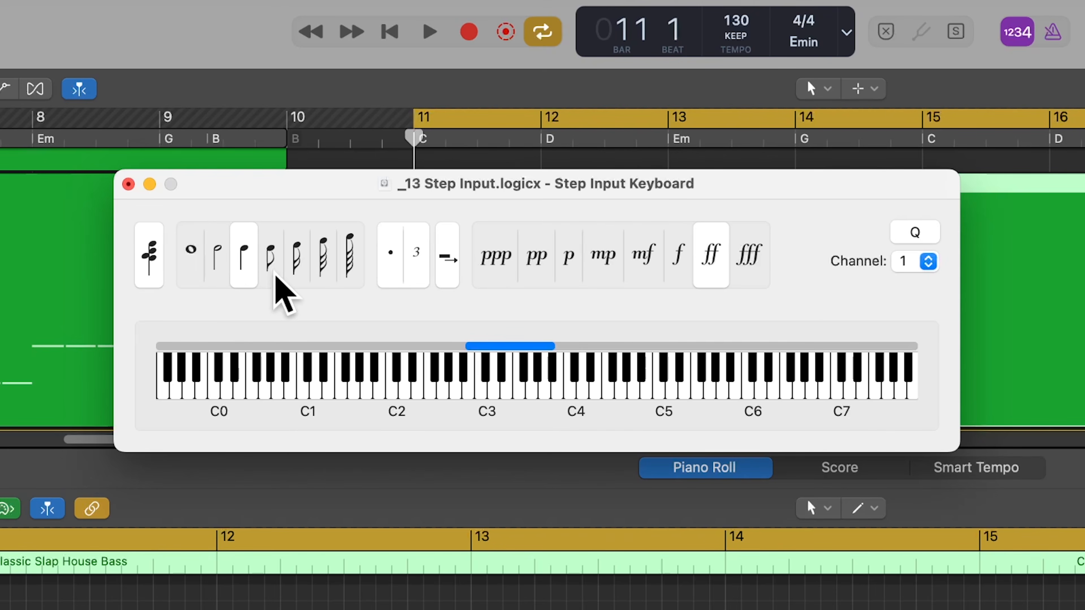
{"action": "left_click", "coordinate": [272, 276]}
{"action": "left_click", "coordinate": [299, 279]}
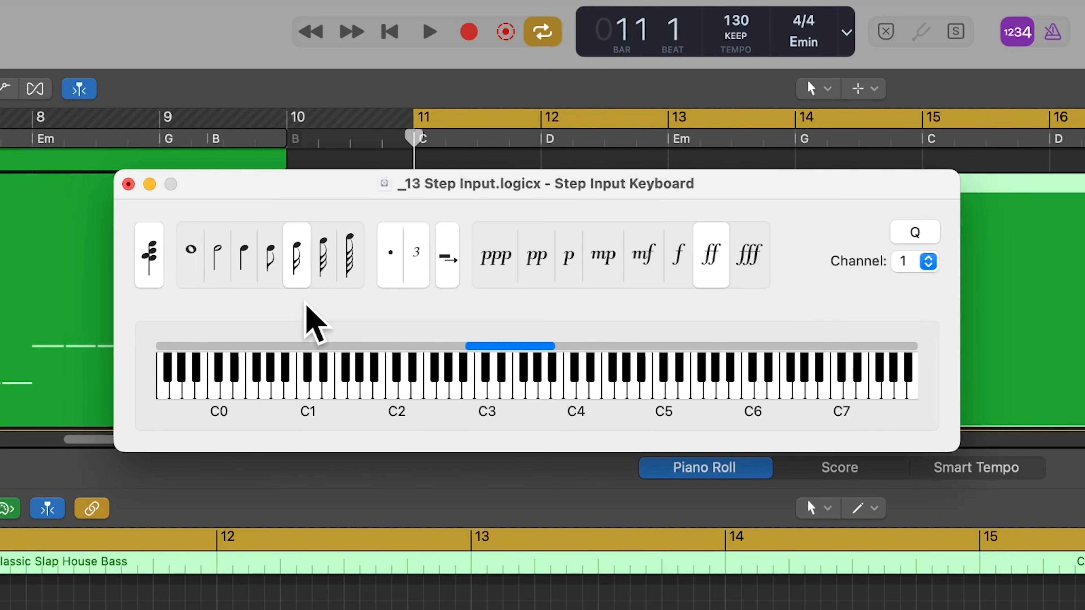
Try the dotted and triplet note modifiers on the Step Input Keyboard and switch them off again
{"action": "left_click", "coordinate": [391, 265]}
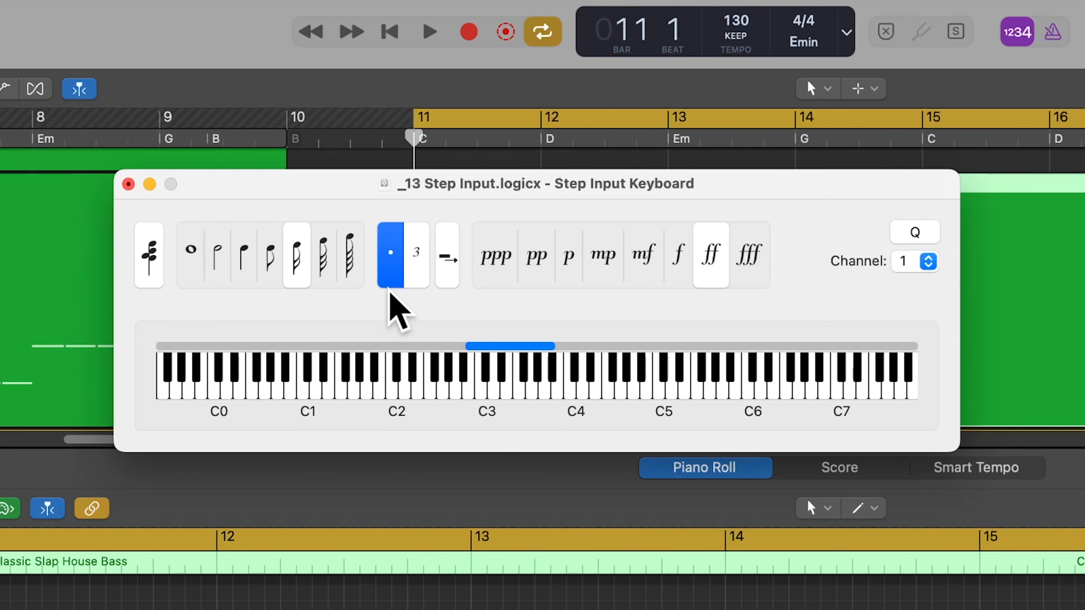
{"action": "left_click", "coordinate": [415, 278]}
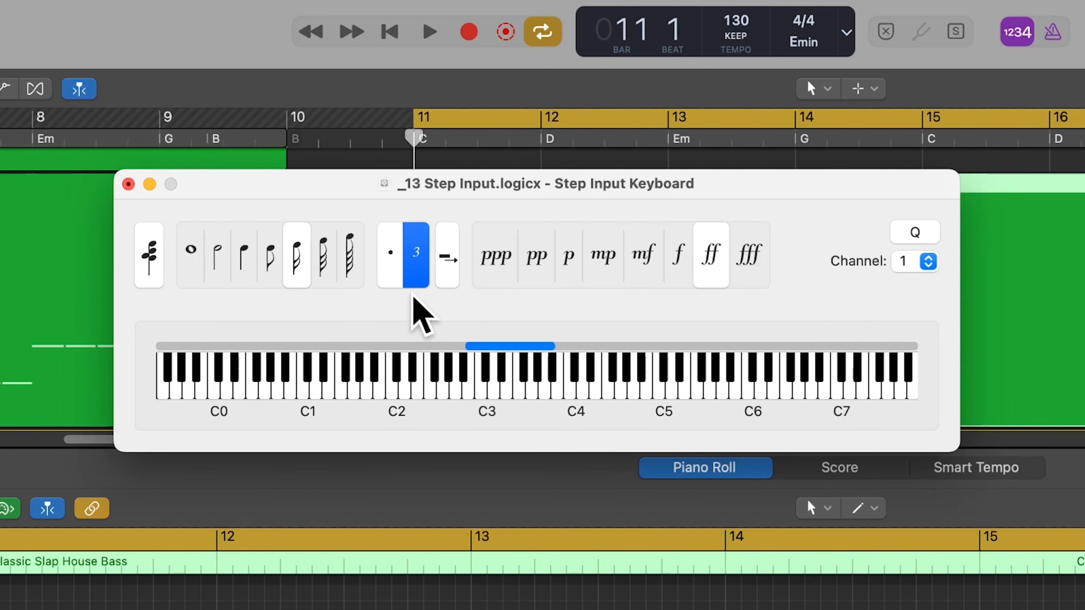
{"action": "left_click", "coordinate": [412, 275]}
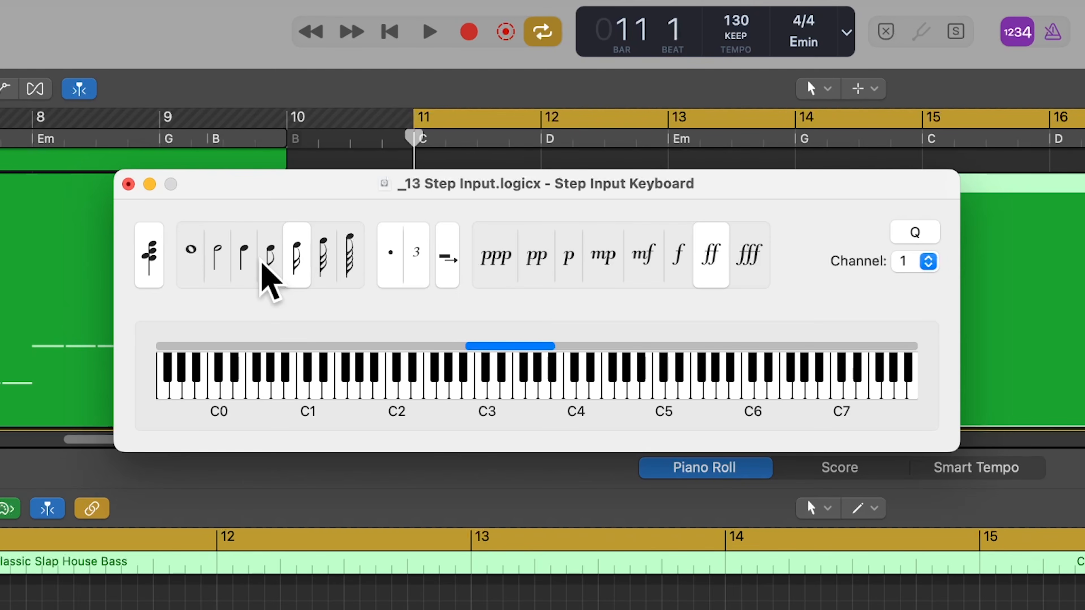
Set the step input note length to a quarter note and enable MIDI In for the Piano Roll
{"action": "left_click", "coordinate": [251, 268]}
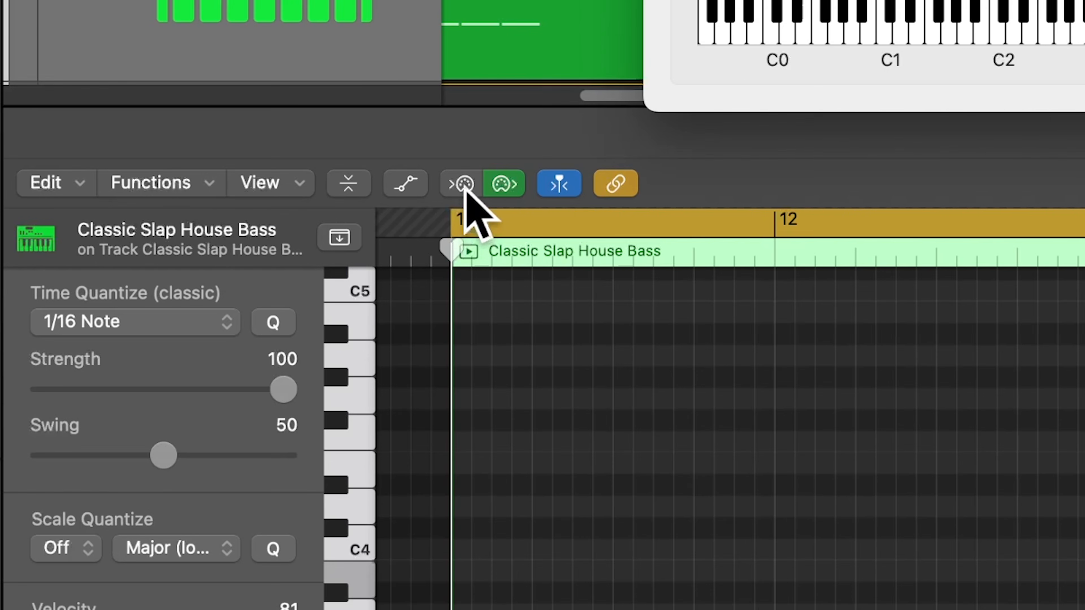
{"action": "left_click", "coordinate": [463, 185]}
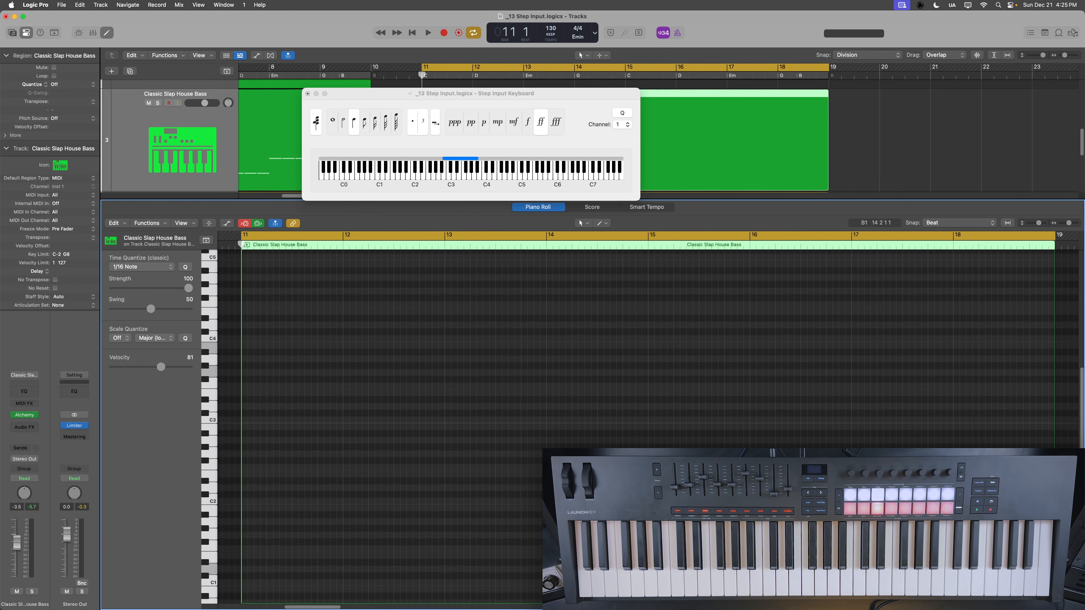
{"action": "left_click", "coordinate": [354, 129]}
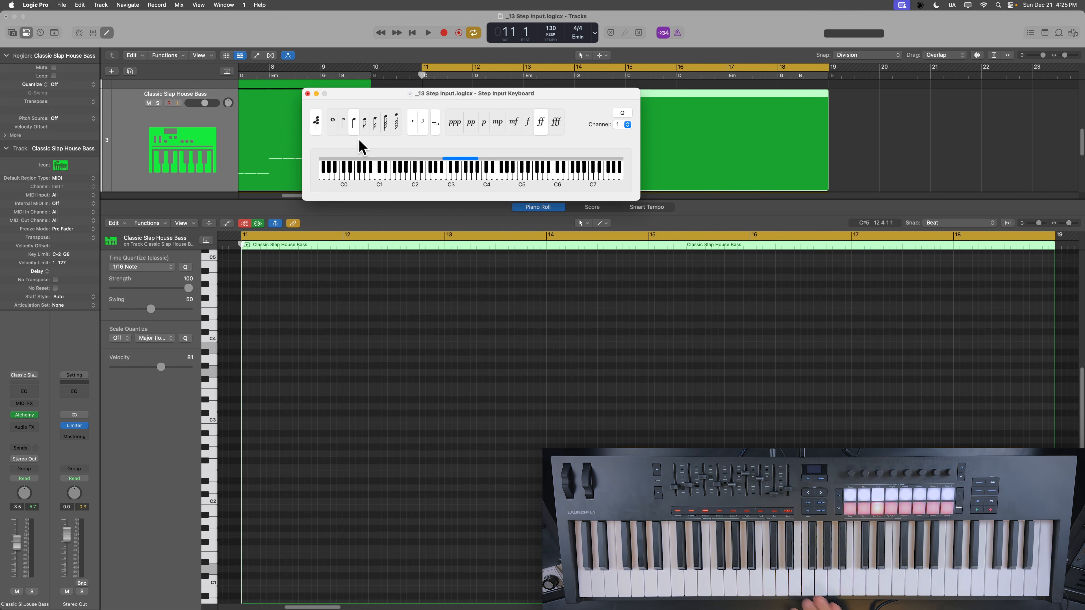
{"action": "scroll", "coordinate": [335, 447], "scroll_direction": "down", "scroll_amount": 4}
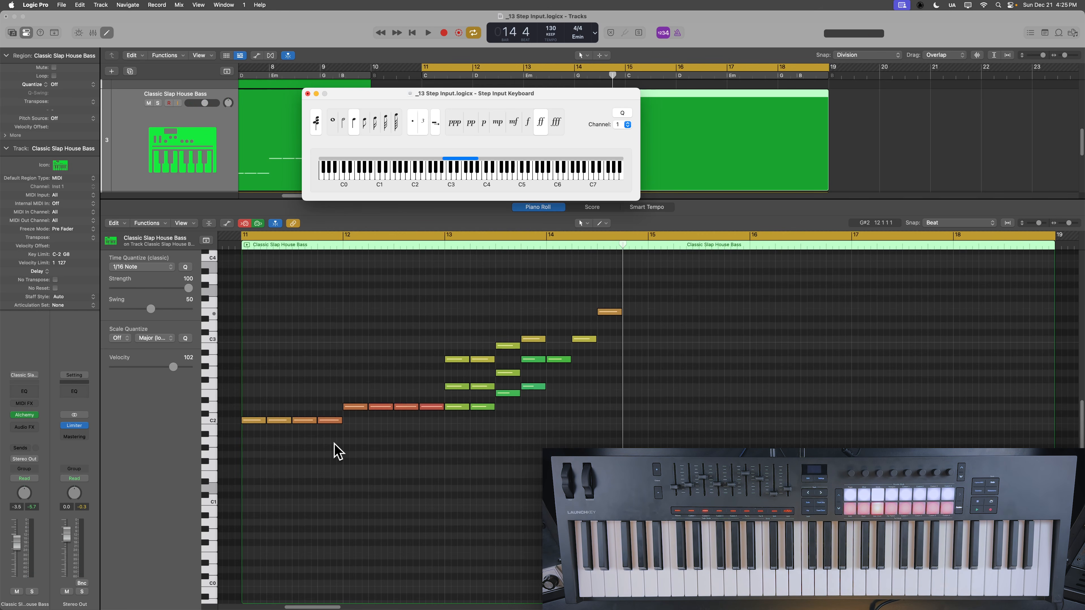
Erase the step-entered test notes one by one, working backward from bar 14 toward the start of bar 11
{"action": "key", "text": "BackSpace"}
{"action": "key", "text": "BackSpace"}
{"action": "key", "text": "BackSpace"}
{"action": "key", "text": "BackSpace"}
{"action": "key", "text": "BackSpace"}
{"action": "key", "text": "BackSpace"}
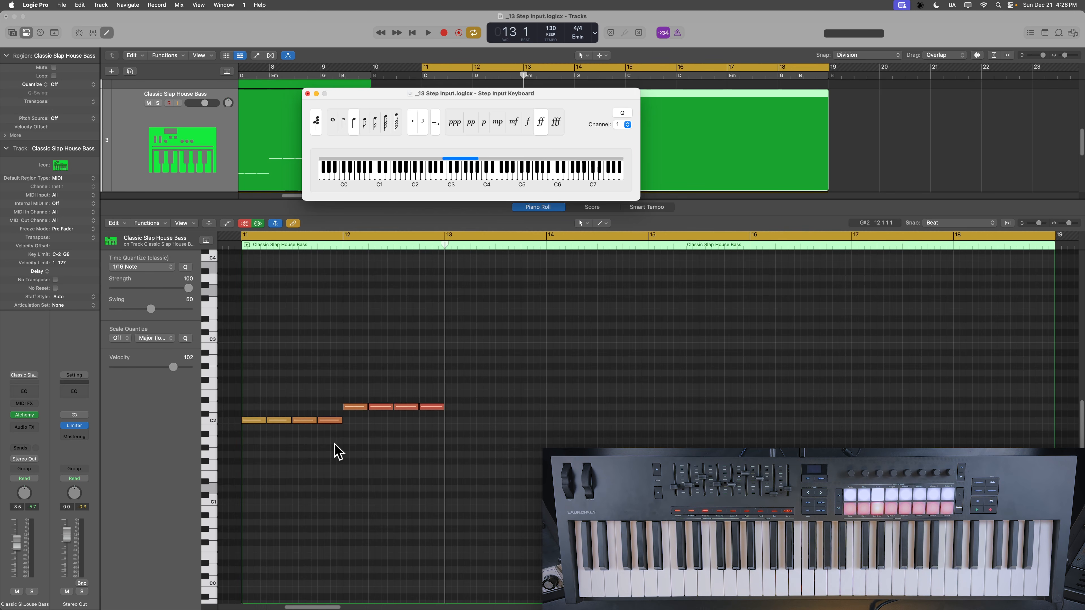
{"action": "key", "text": "BackSpace"}
{"action": "key", "text": "BackSpace"}
{"action": "key", "text": "BackSpace"}
{"action": "key", "text": "BackSpace"}
{"action": "key", "text": "BackSpace"}
{"action": "key", "text": "BackSpace"}
{"action": "key", "text": "BackSpace"}
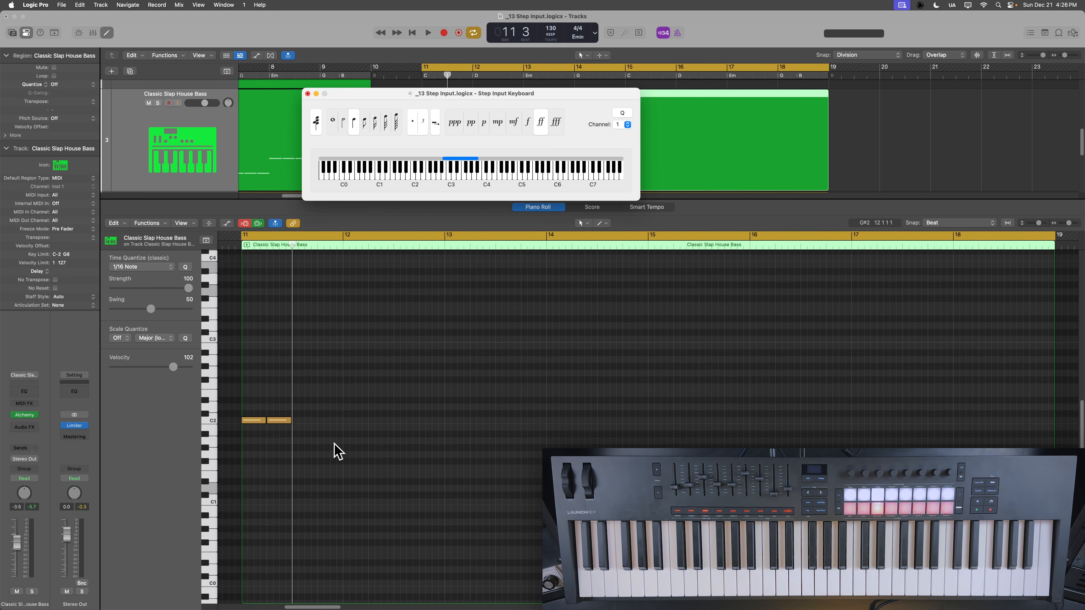
{"action": "key", "text": "BackSpace"}
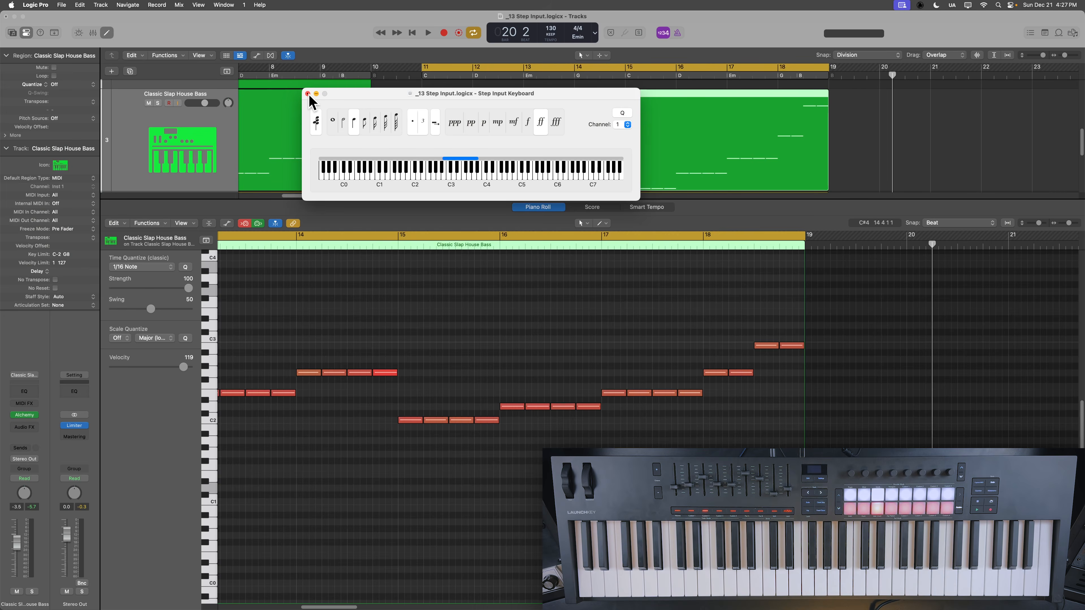
Close the Step Input Keyboard and play back the newly entered bass line in the cycle range
{"action": "left_click", "coordinate": [135, 184]}
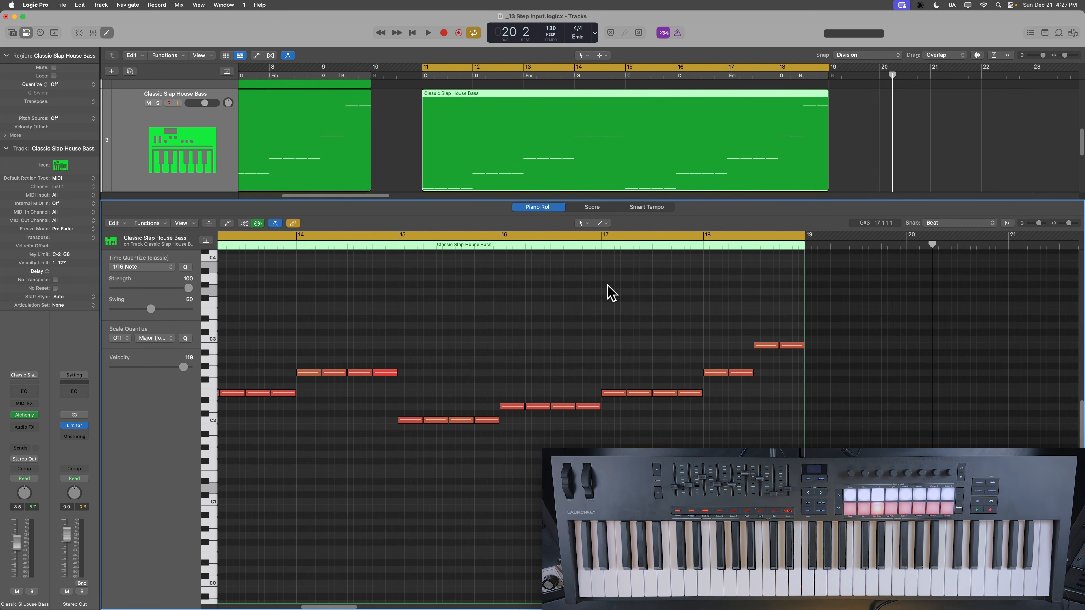
{"action": "key", "text": "space"}
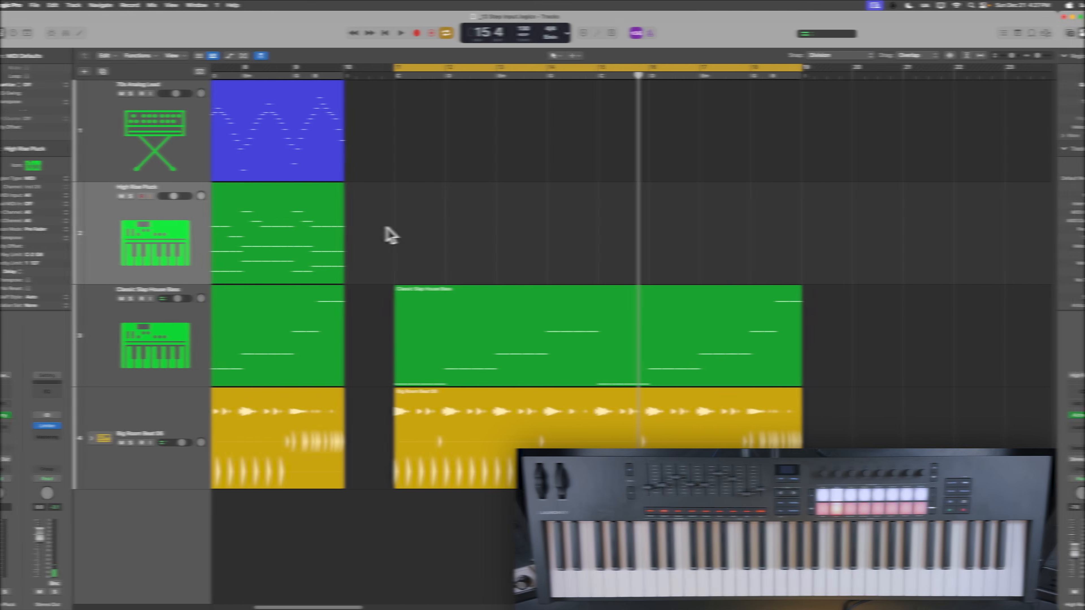
Create a MIDI region on the High Rise Pluck track from bar 11 to bar 19 and open it in the Piano Roll
{"action": "right_click", "coordinate": [397, 217]}
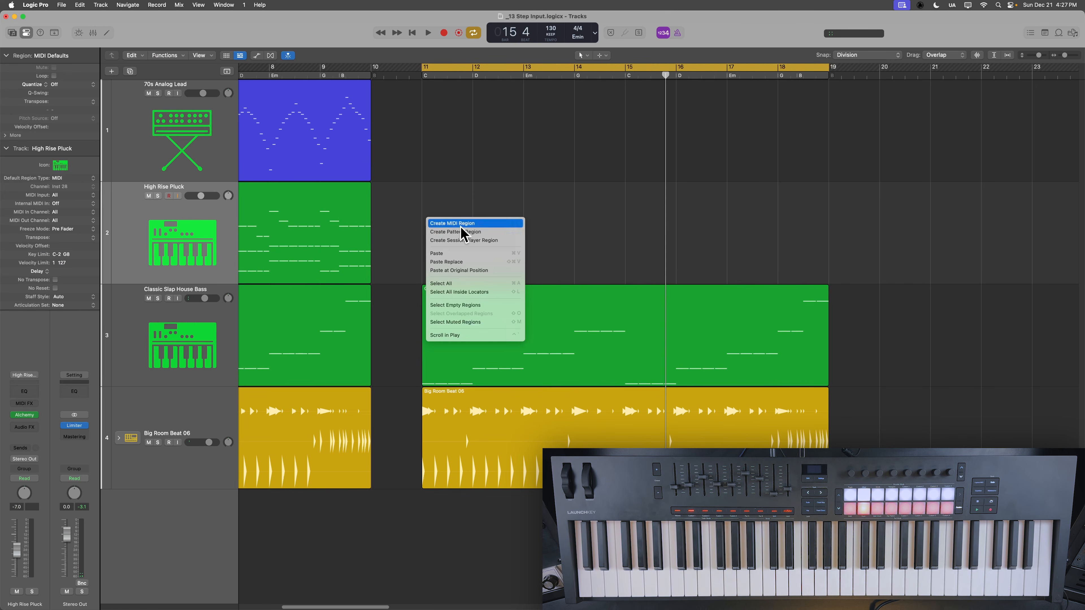
{"action": "left_click", "coordinate": [413, 223]}
{"action": "left_click_drag", "start_coordinate": [498, 267], "coordinate": [827, 258]}
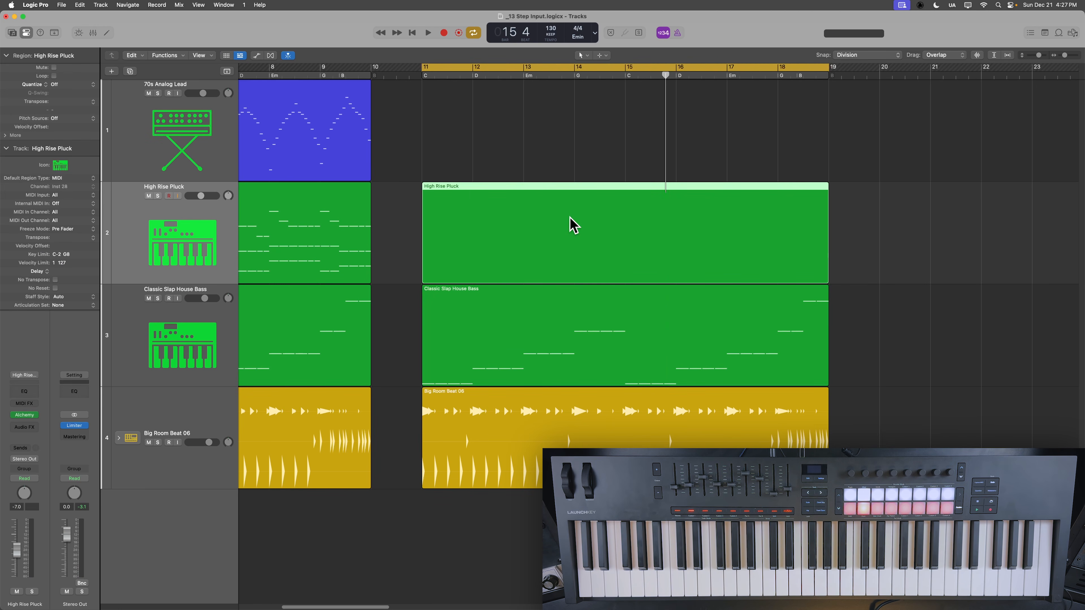
{"action": "double_click", "coordinate": [572, 225]}
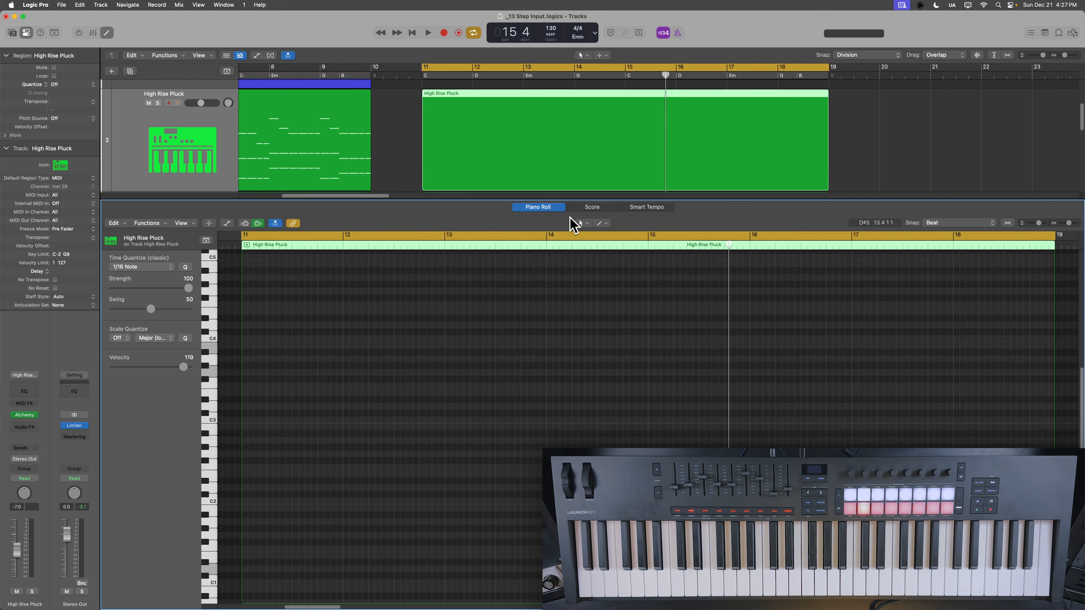
Open the Step Input Keyboard with the playhead at bar 11 and set the note length to an eighth note
{"action": "left_click", "coordinate": [241, 246]}
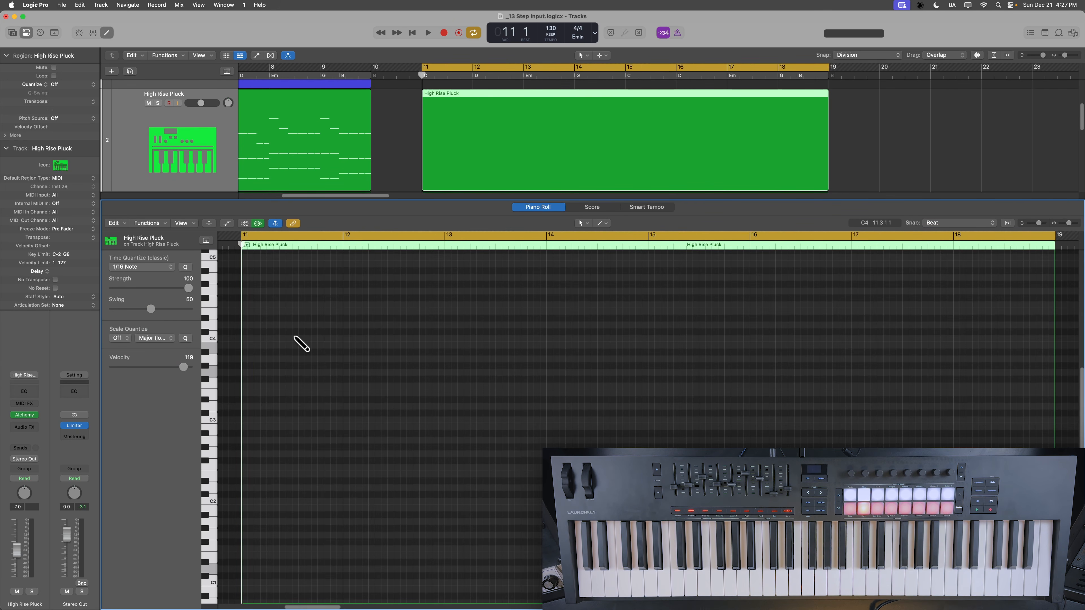
{"action": "key", "text": "alt+super+k"}
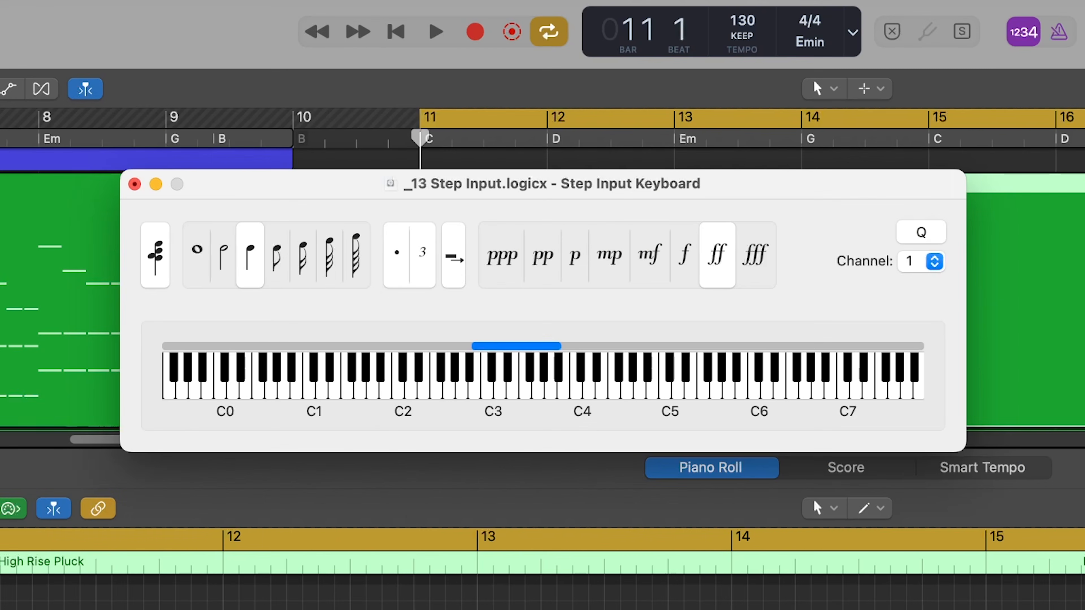
{"action": "left_click", "coordinate": [276, 275]}
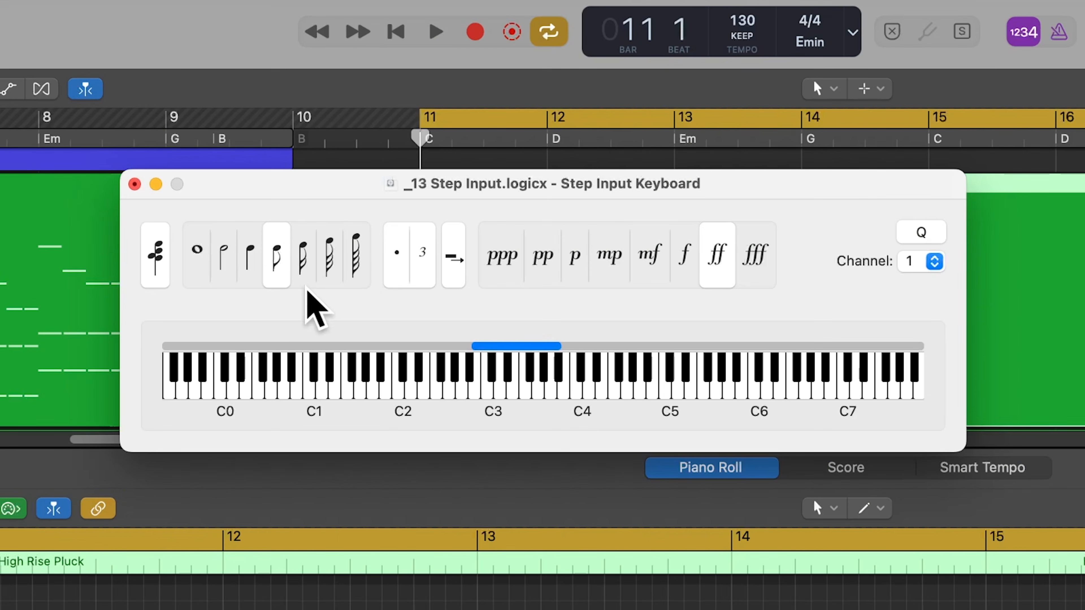
Step-enter the High Rise Pluck chords from bar 11 to bar 19, toggling the dotted mode to alternate dotted and plain eighth notes
{"action": "left_click", "coordinate": [397, 273]}
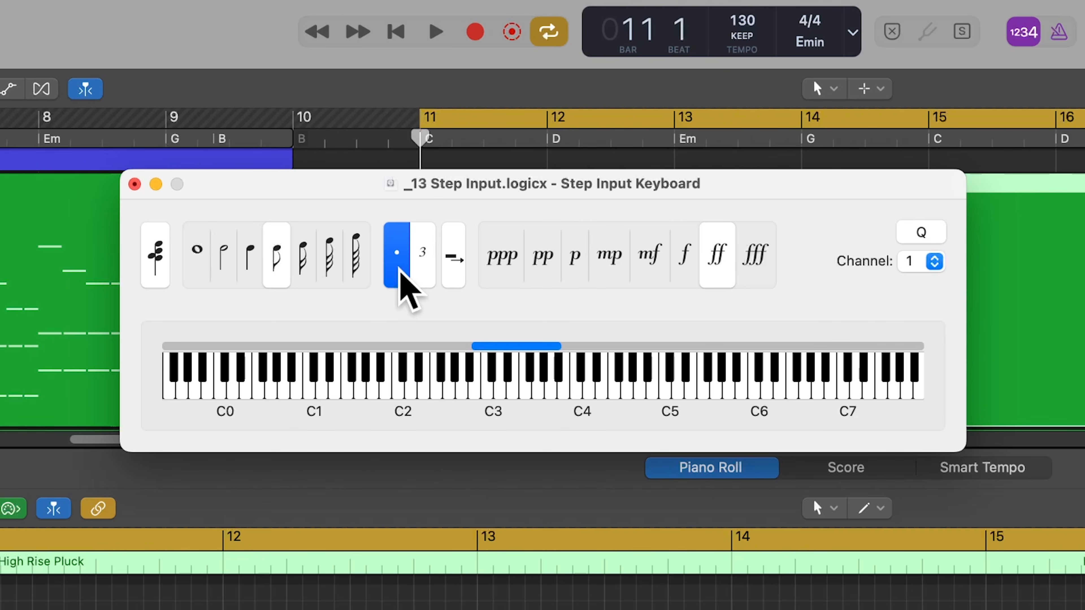
{"action": "left_click", "coordinate": [401, 274]}
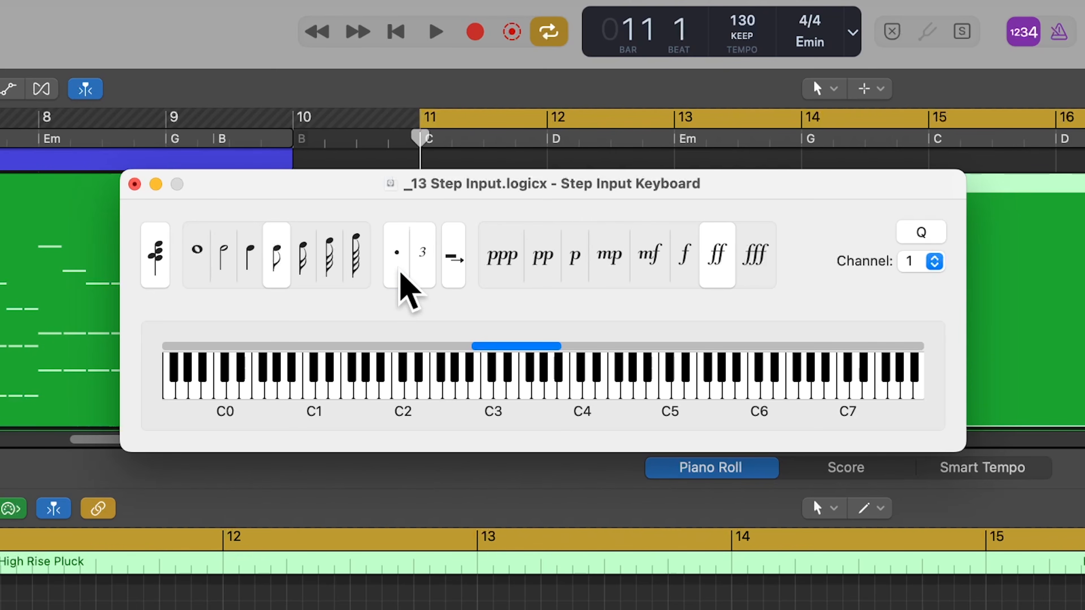
{"action": "left_click", "coordinate": [400, 274]}
{"action": "left_click", "coordinate": [401, 274]}
{"action": "left_click", "coordinate": [401, 274]}
{"action": "left_click", "coordinate": [401, 274]}
{"action": "left_click", "coordinate": [400, 274]}
{"action": "left_click", "coordinate": [400, 274]}
{"action": "left_click", "coordinate": [400, 274]}
{"action": "left_click", "coordinate": [400, 274]}
{"action": "left_click", "coordinate": [401, 274]}
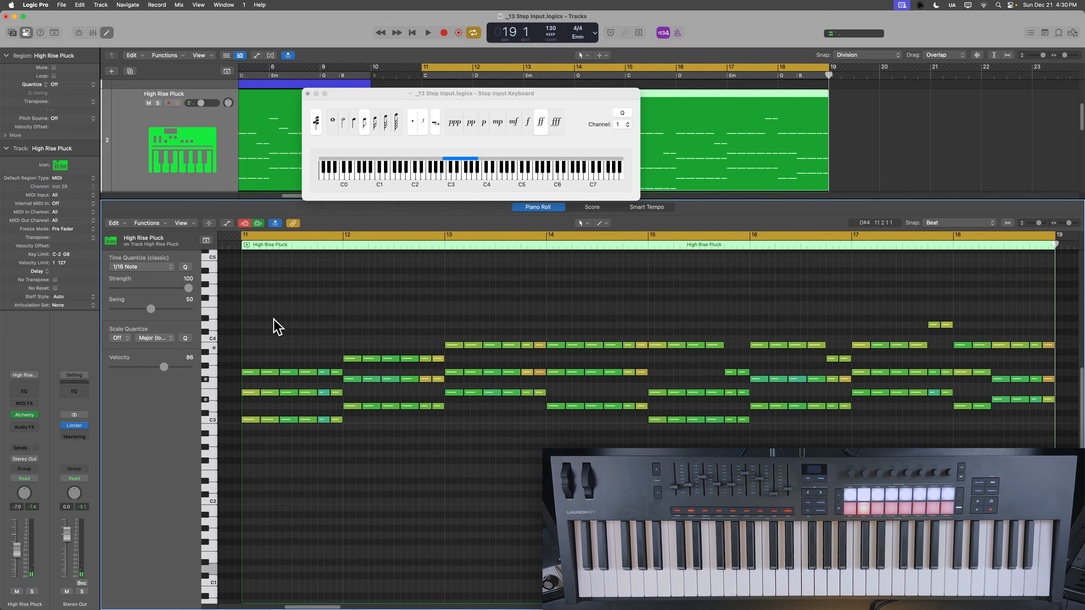
Close the Step Input Keyboard and play back the newly entered pluck chords
{"action": "left_click", "coordinate": [308, 93]}
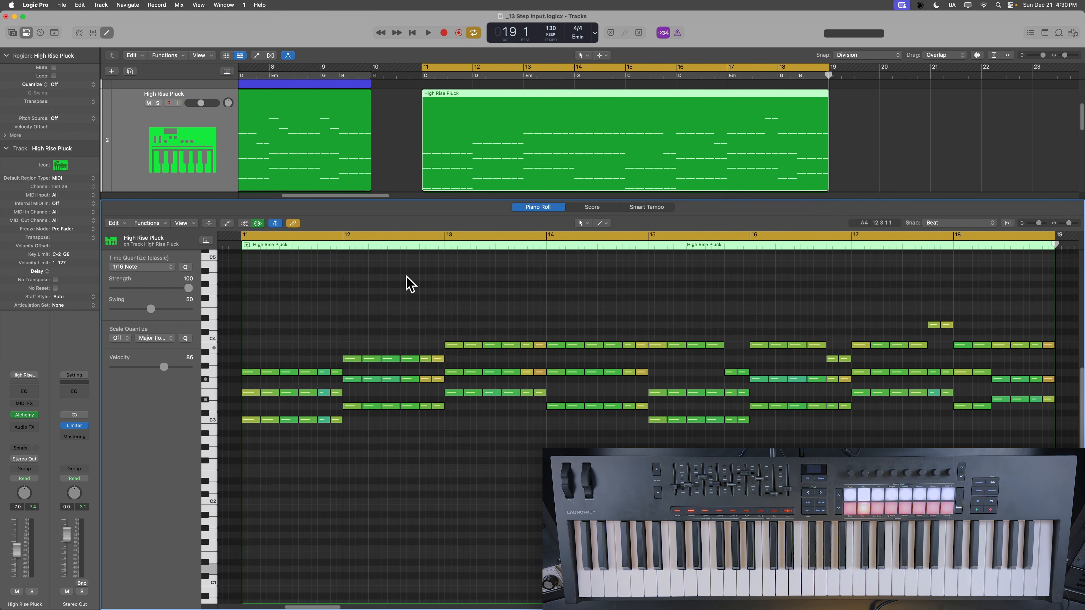
{"action": "key", "text": "space"}
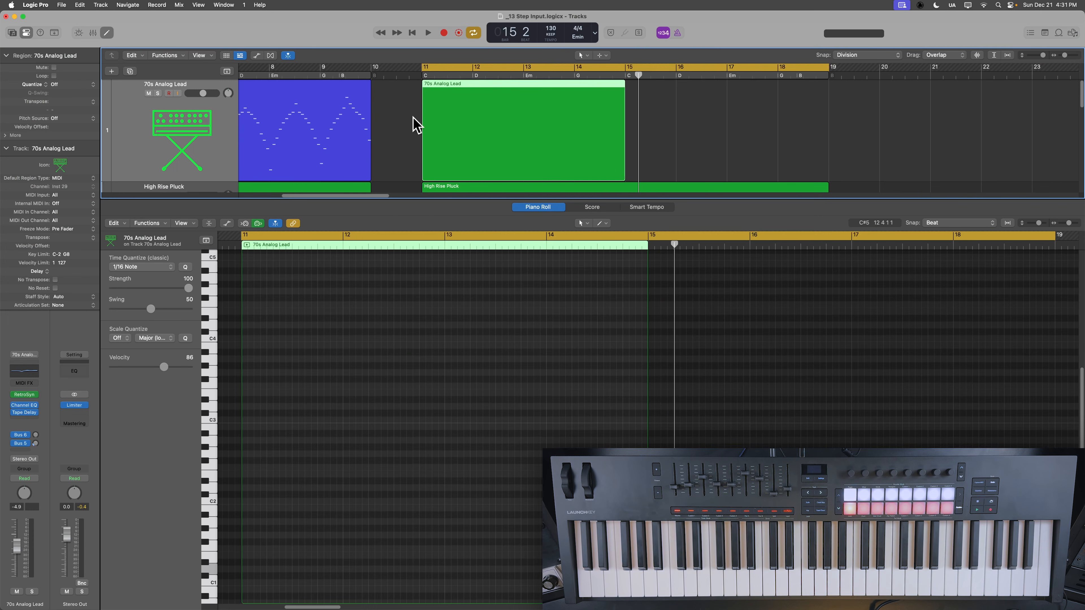
Open the Step Input Keyboard for the 70s Analog Lead region at bar 11 and set the note length to a sixteenth note
{"action": "left_click", "coordinate": [423, 76]}
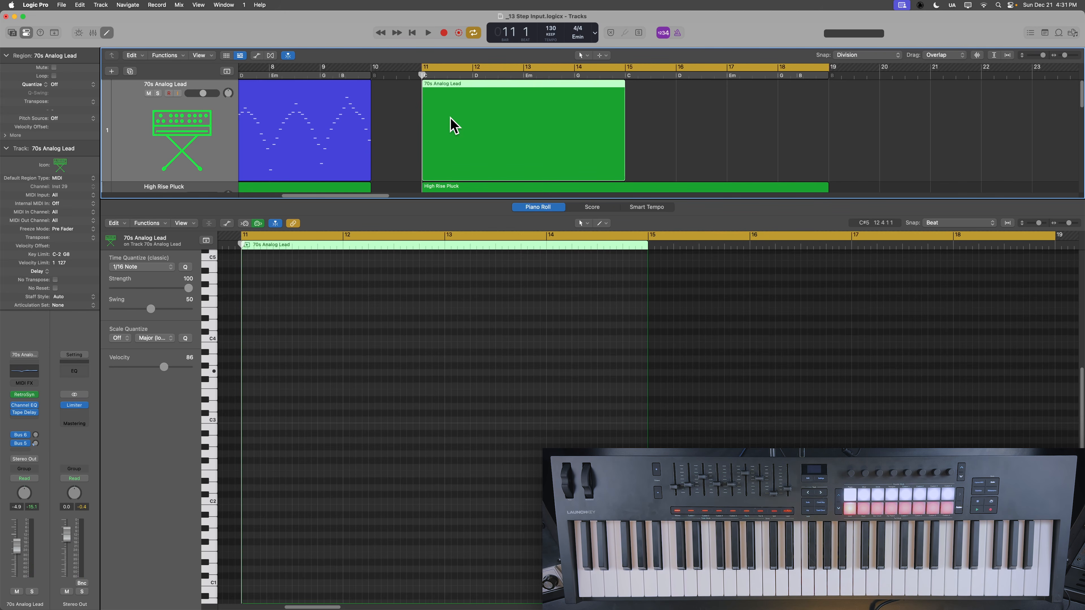
{"action": "key", "text": "alt+super+k"}
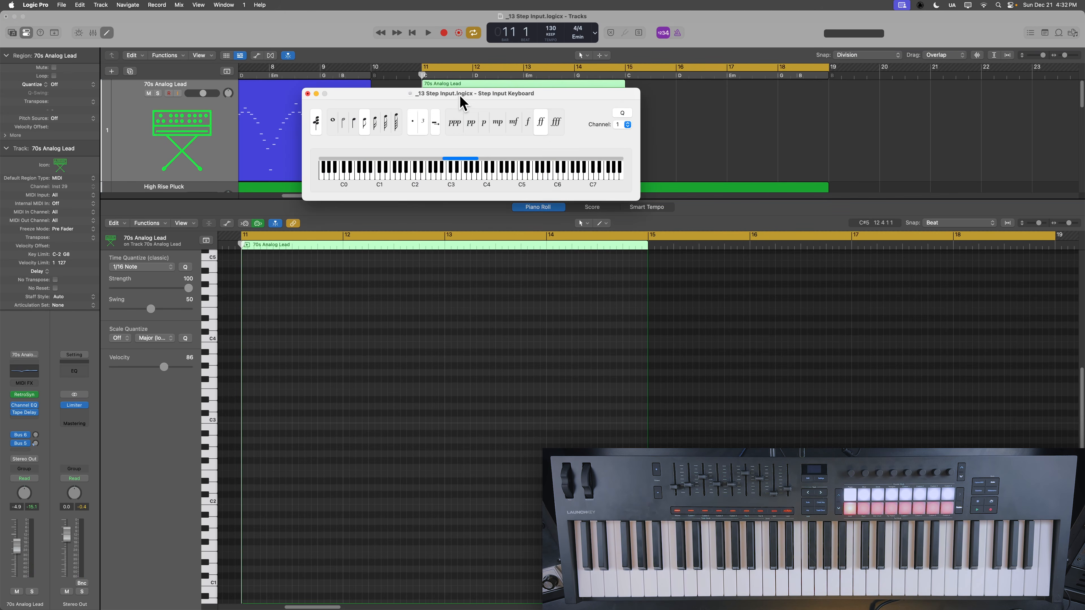
{"action": "left_click_drag", "start_coordinate": [459, 92], "coordinate": [401, 92]}
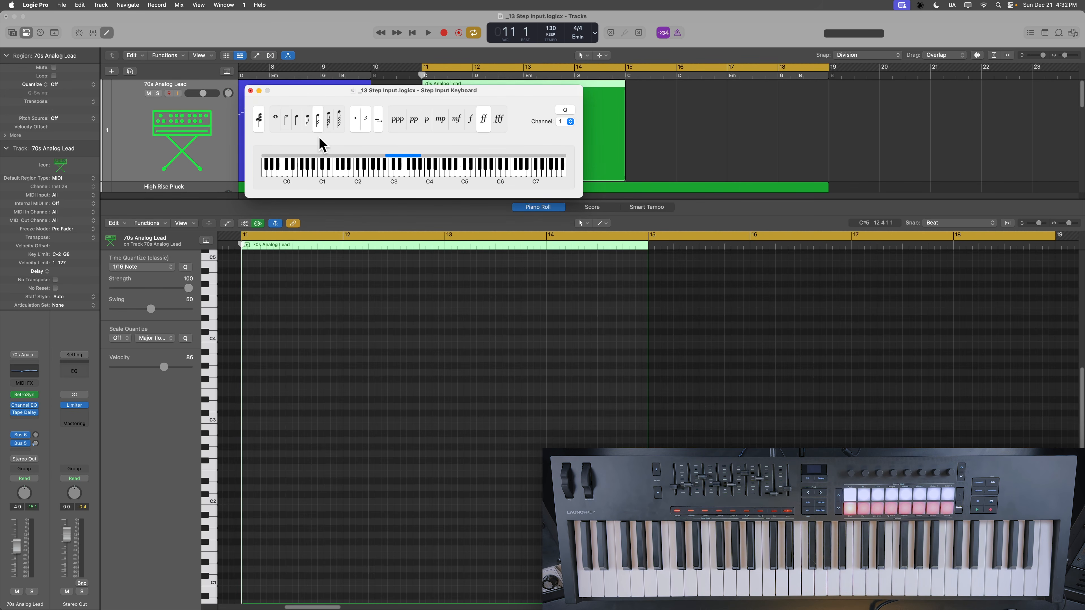
Enable MIDI In, step-enter the rising and falling sixteenth-note arpeggio from bar 11 to bar 15, and end step input
{"action": "left_click", "coordinate": [244, 224]}
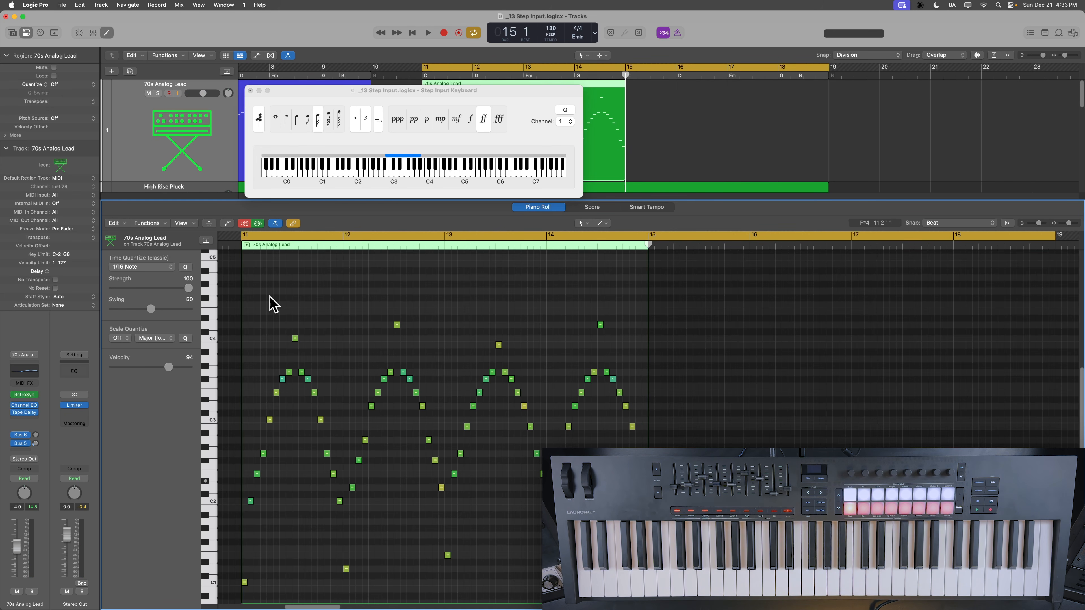
{"action": "left_click", "coordinate": [245, 223]}
{"action": "left_click", "coordinate": [250, 91]}
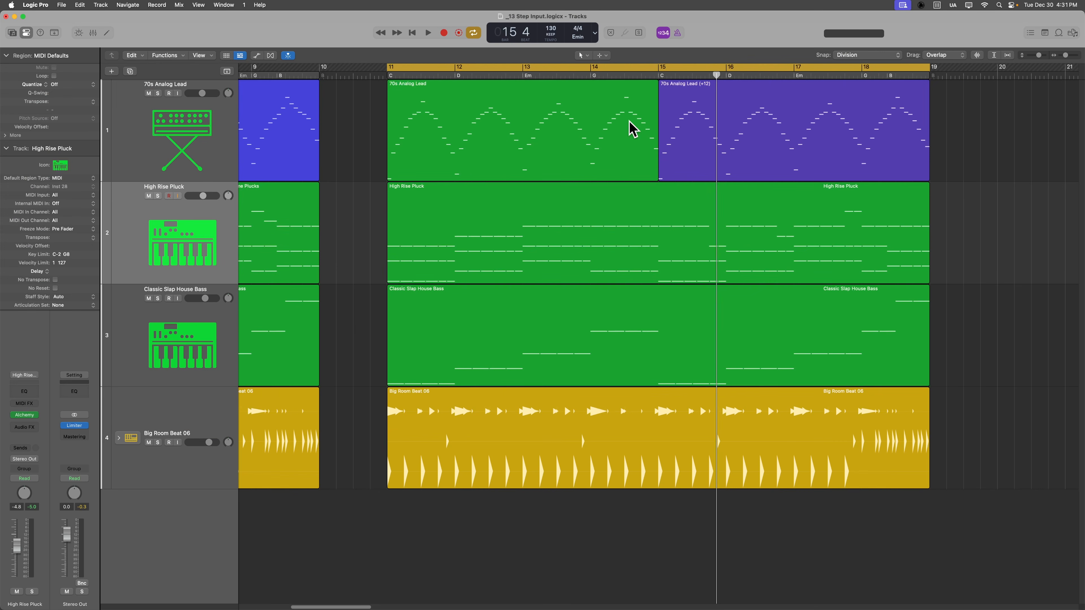
Inspect the 70s Analog Lead region in bars 11 to 15 and its copy transposed by +12 in bars 15 to 19
{"action": "left_click", "coordinate": [599, 133]}
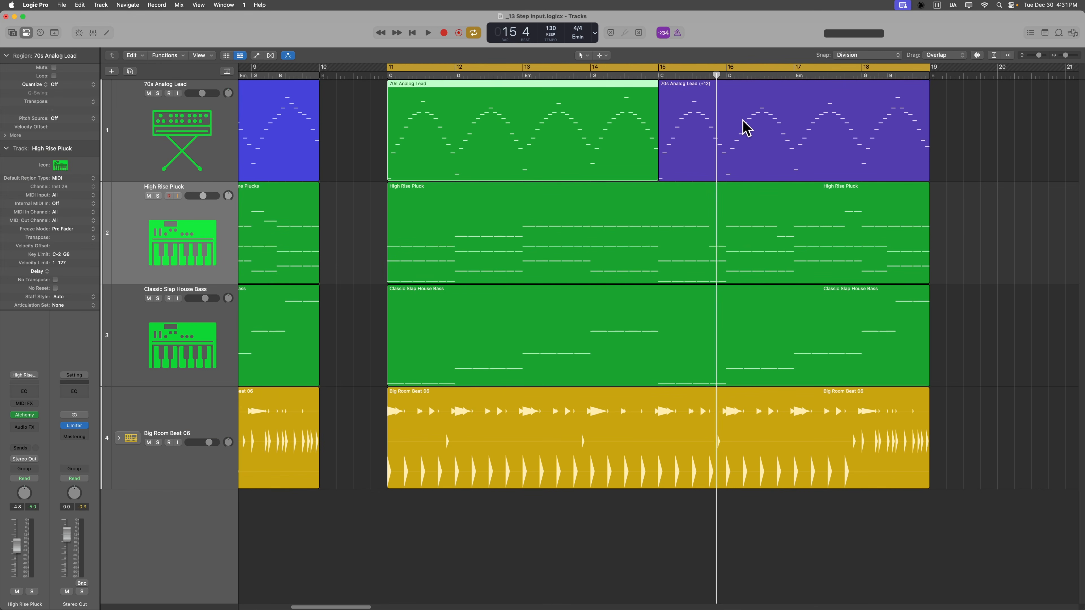
{"action": "left_click", "coordinate": [748, 126]}
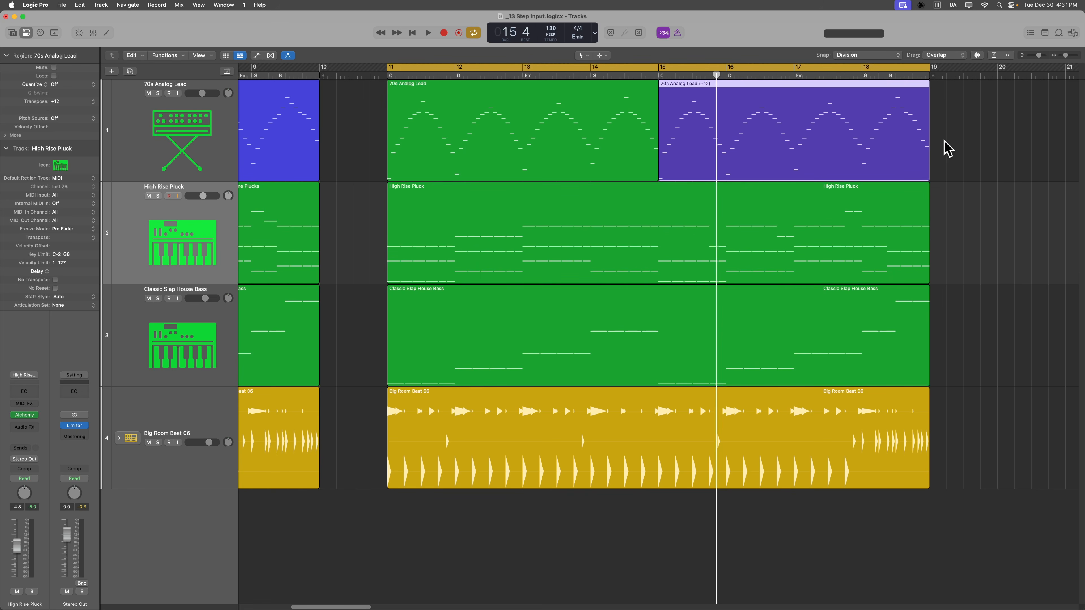
{"action": "left_click", "coordinate": [981, 184]}
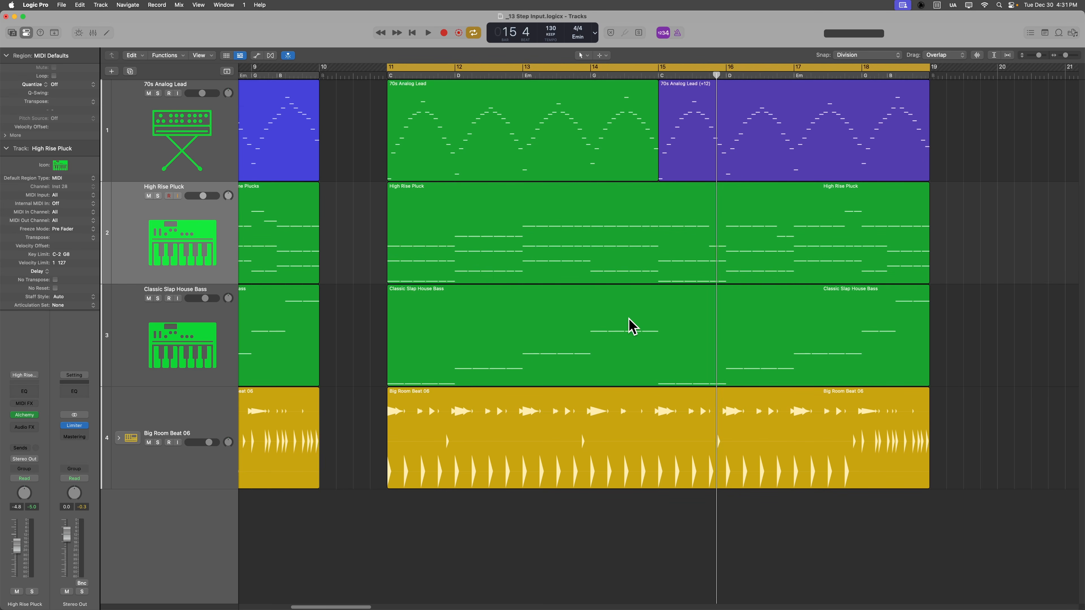
Open the High Rise Pluck region in the Piano Roll at a larger note height and enable MIDI In
{"action": "key", "text": "p"}
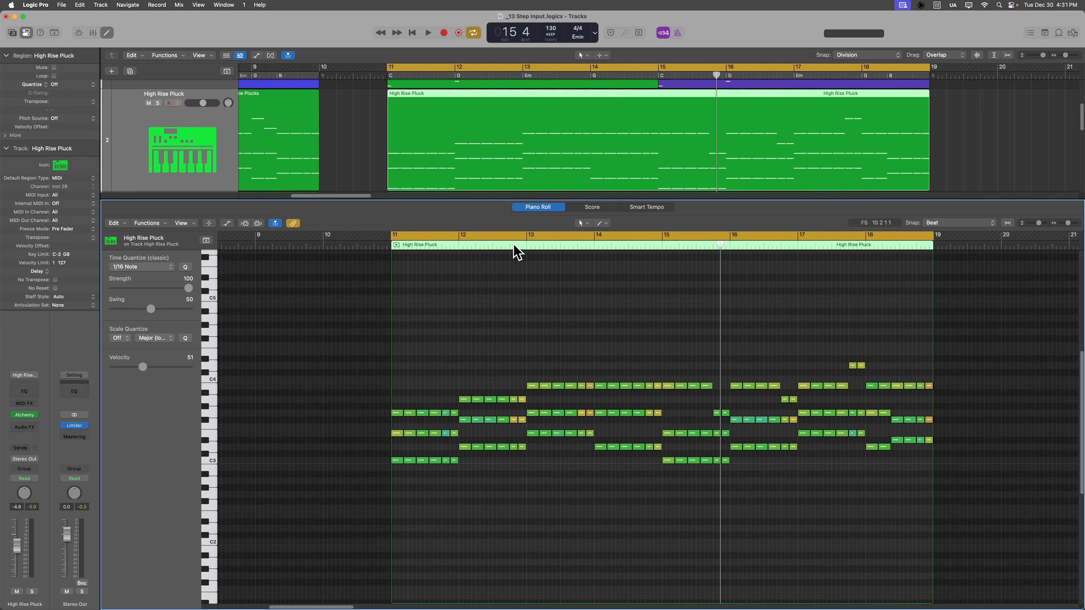
{"action": "key", "text": "super+Down"}
{"action": "key", "text": "super+Down"}
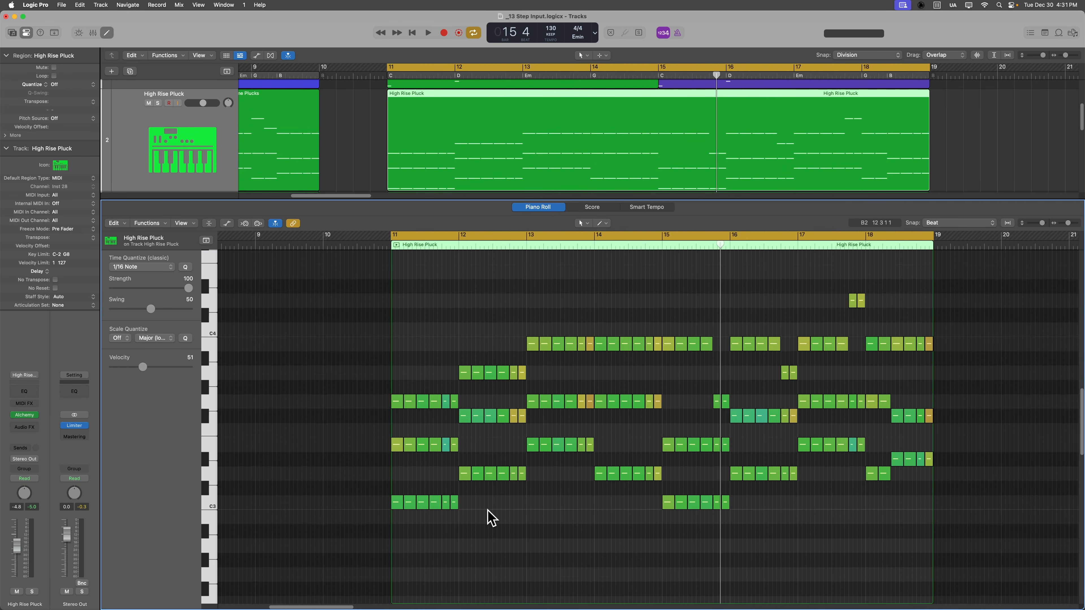
{"action": "scroll", "coordinate": [491, 517], "scroll_direction": "right", "scroll_amount": 3}
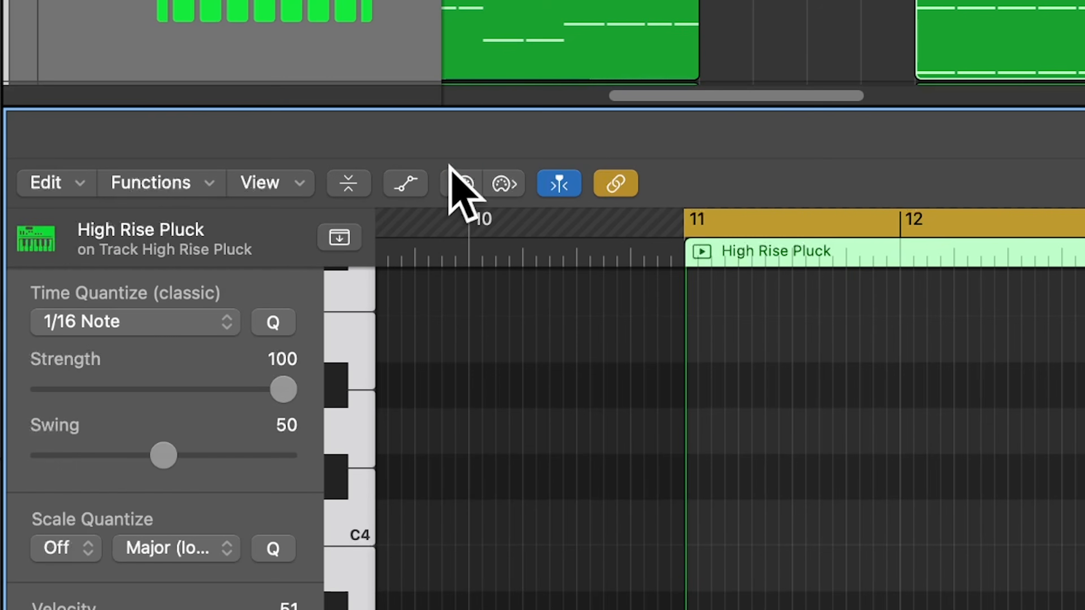
{"action": "left_click", "coordinate": [244, 223]}
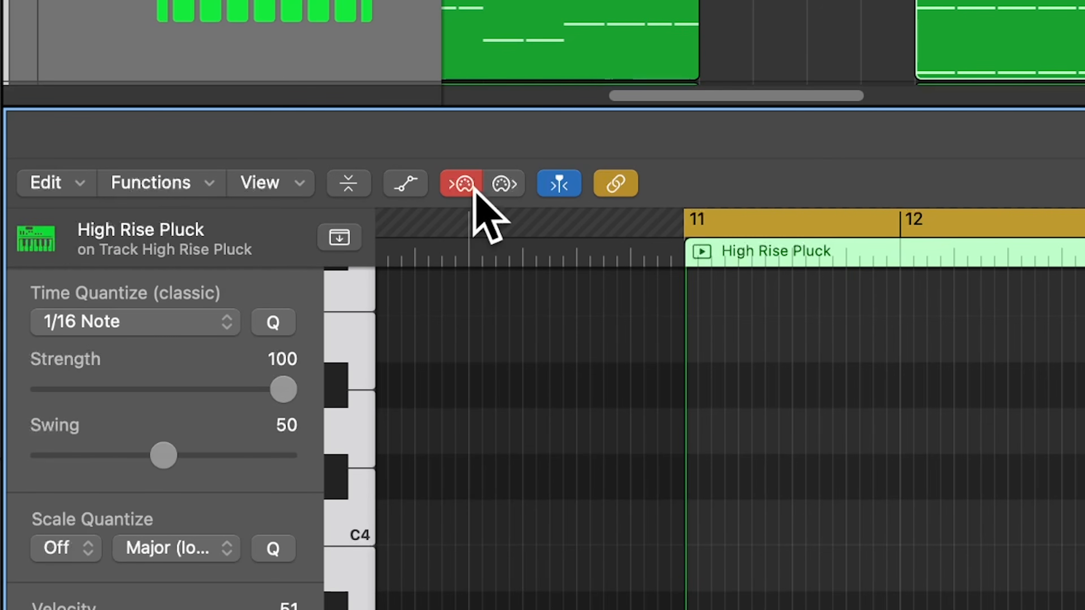
{"action": "left_click", "coordinate": [471, 184]}
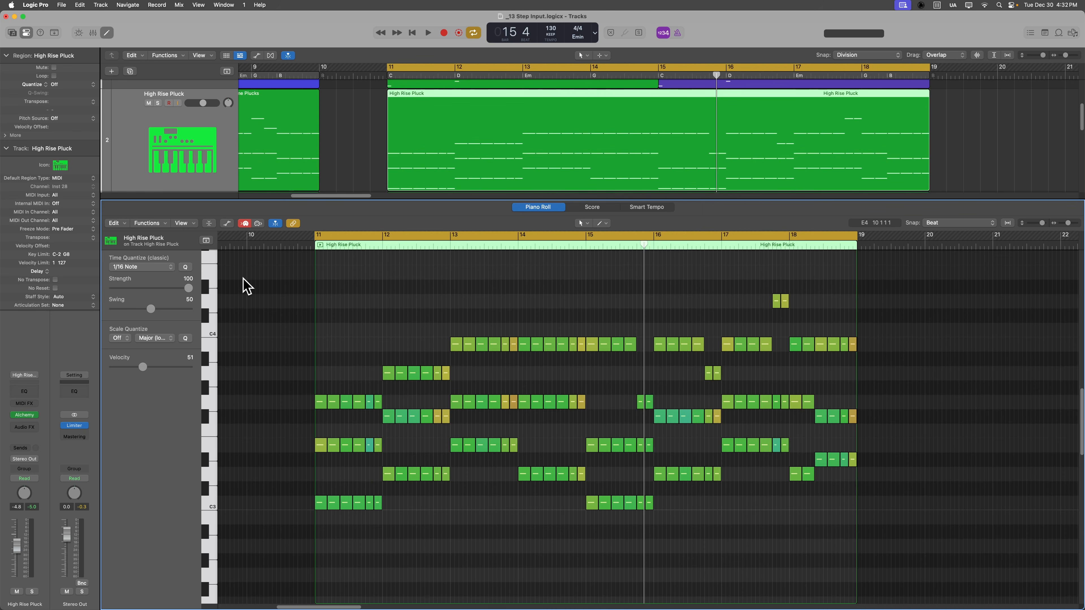
Select all C3 notes in the High Rise Pluck region and change their pitch to C2 through MIDI In
{"action": "left_click", "coordinate": [213, 505]}
{"action": "left_click", "coordinate": [284, 505]}
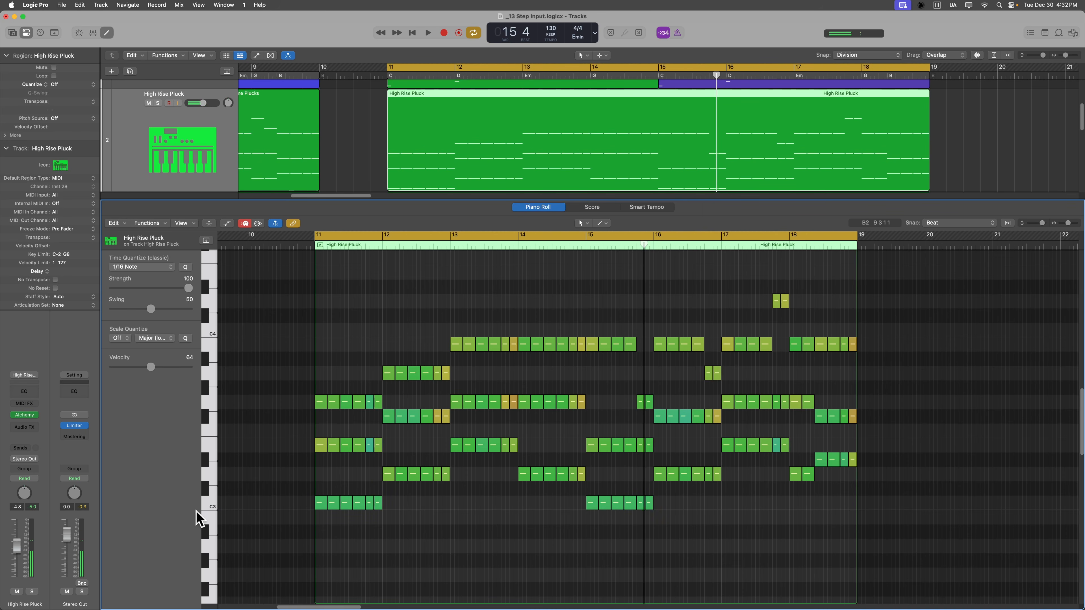
{"action": "left_click", "coordinate": [213, 510]}
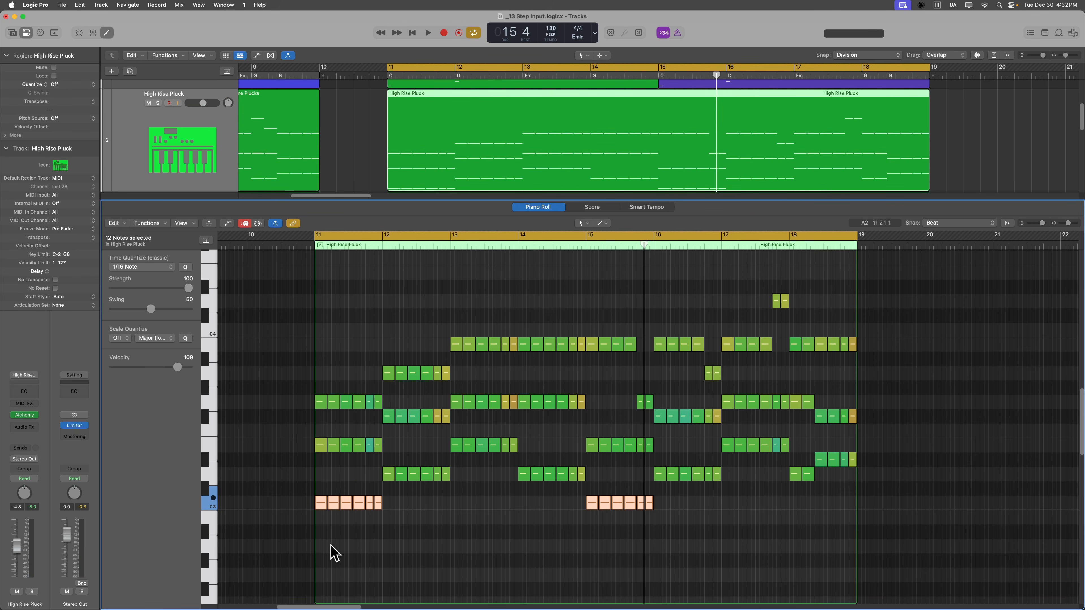
{"action": "key", "text": "Delete"}
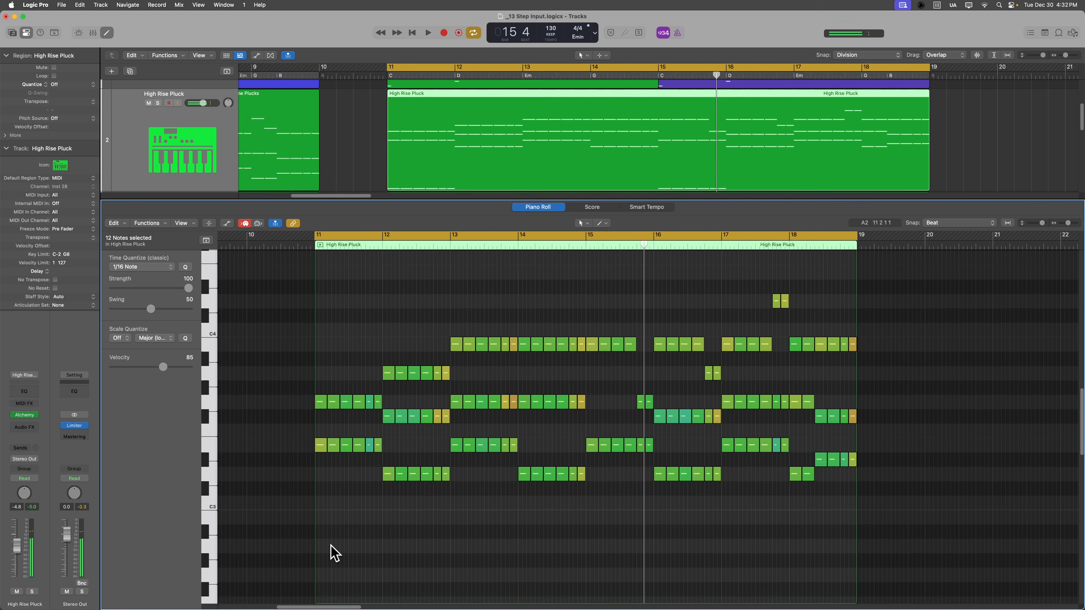
{"action": "scroll", "coordinate": [332, 545], "scroll_direction": "down", "scroll_amount": 5}
{"action": "key", "text": "super+Up"}
{"action": "key", "text": "super+Up"}
{"action": "left_click", "coordinate": [405, 451]}
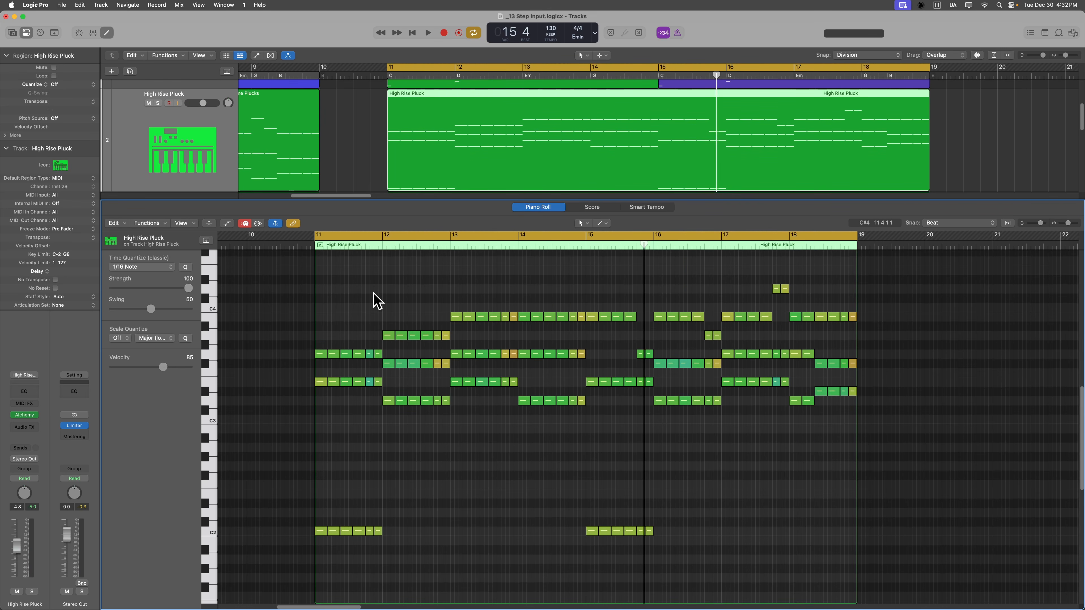
Change the pluck's A3, B3 and D4 notes to A2, B2 and D2, and play back the revoiced chords with the Piano Roll closed
{"action": "left_click", "coordinate": [212, 335]}
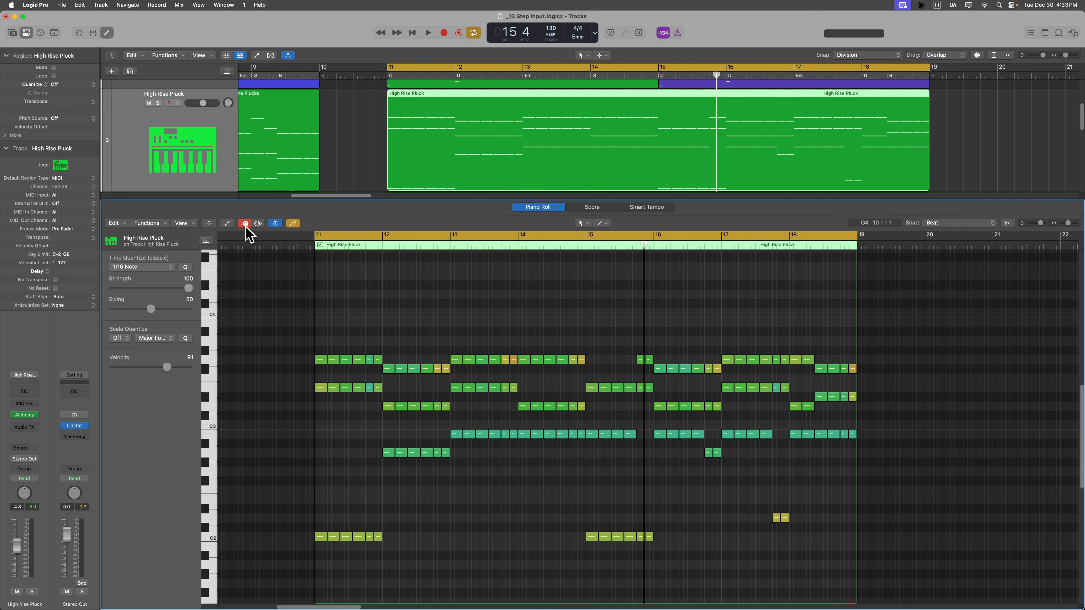
{"action": "key", "text": "e"}
{"action": "key", "text": "space"}
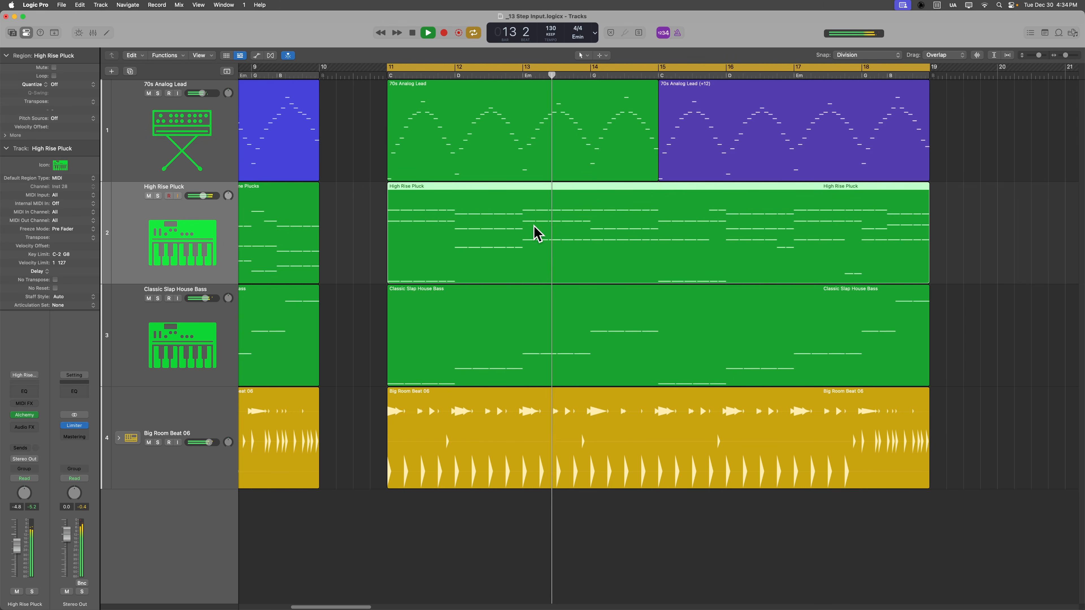
Reopen the Piano Roll and transpose all the C2 and D2 notes of the pluck region up one octave
{"action": "key", "text": "e"}
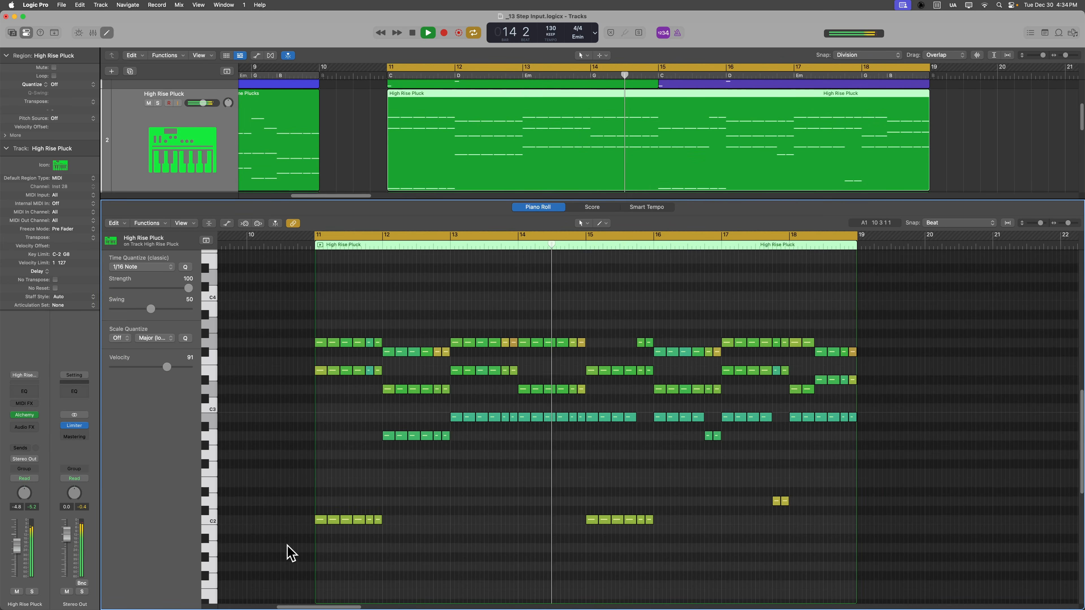
{"action": "left_click_drag", "start_coordinate": [287, 546], "coordinate": [830, 496]}
{"action": "key", "text": "alt+shift+Up"}
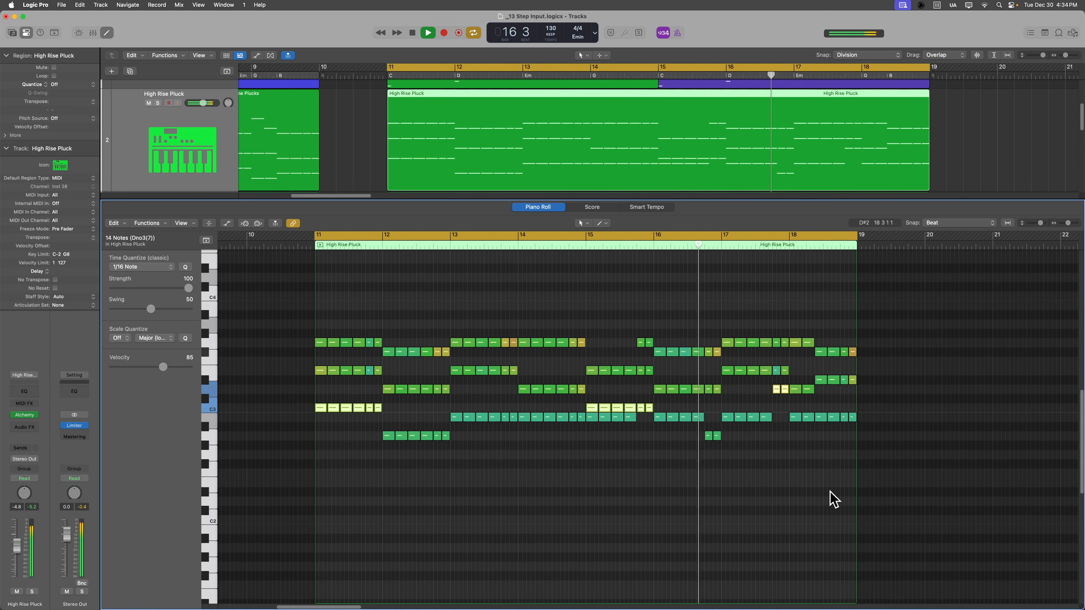
Transpose the four B2 notes at the start of bar 15 up one octave, close the Piano Roll and deselect the region
{"action": "left_click", "coordinate": [651, 490]}
{"action": "left_click_drag", "start_coordinate": [645, 435], "coordinate": [595, 423]}
{"action": "key", "text": "alt+shift+Up"}
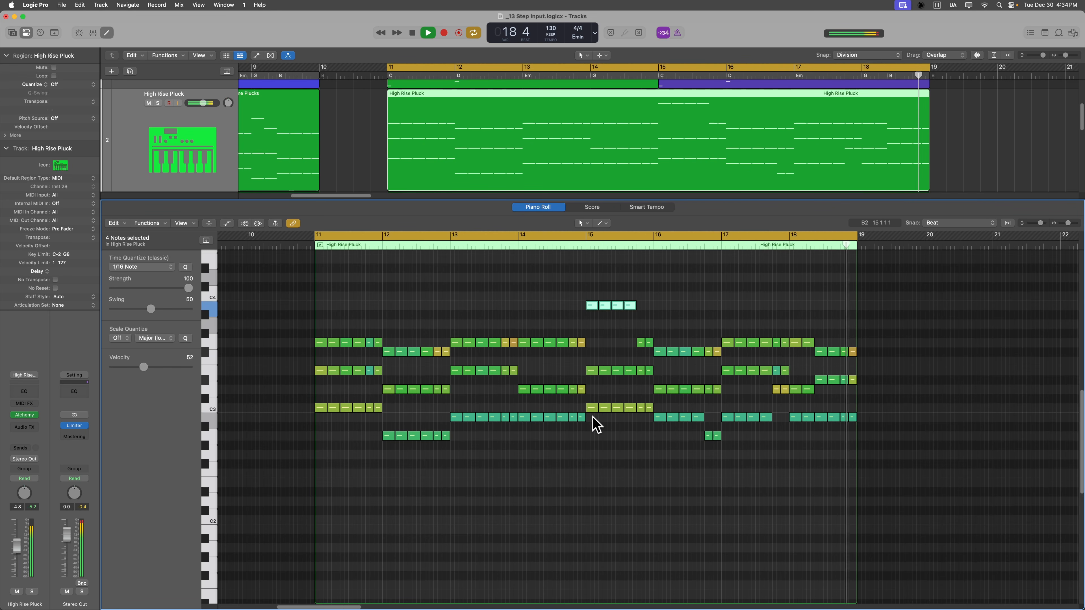
{"action": "left_click", "coordinate": [618, 462]}
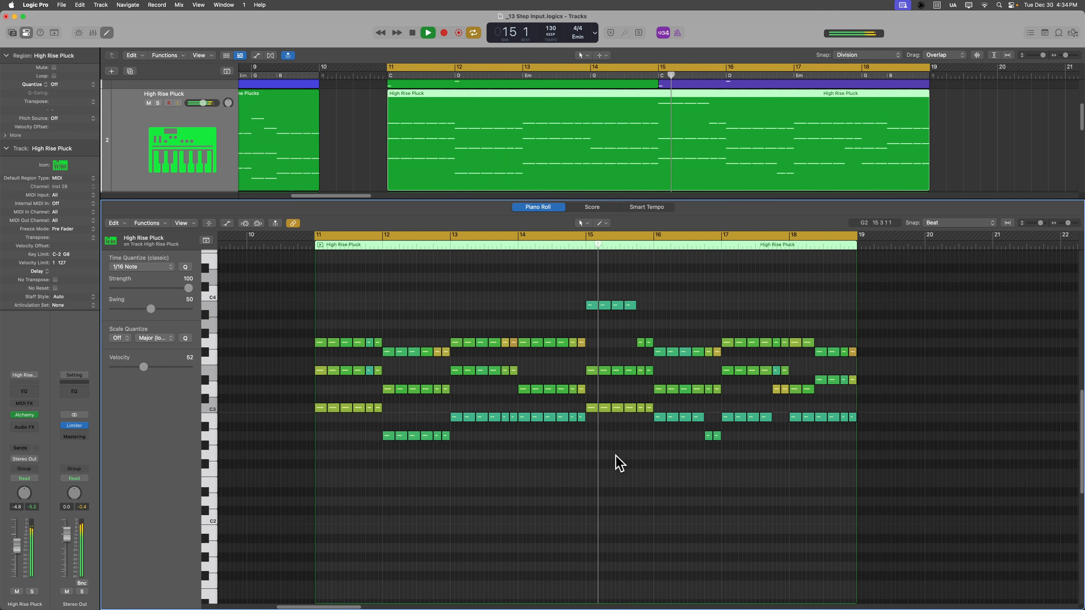
{"action": "key", "text": "e"}
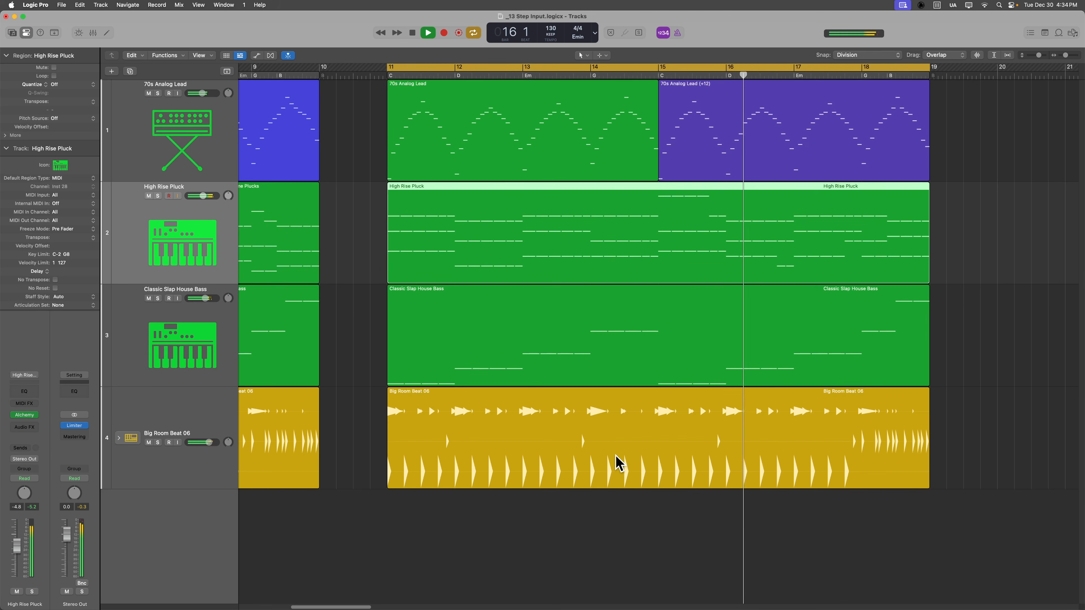
{"action": "left_click", "coordinate": [991, 269]}
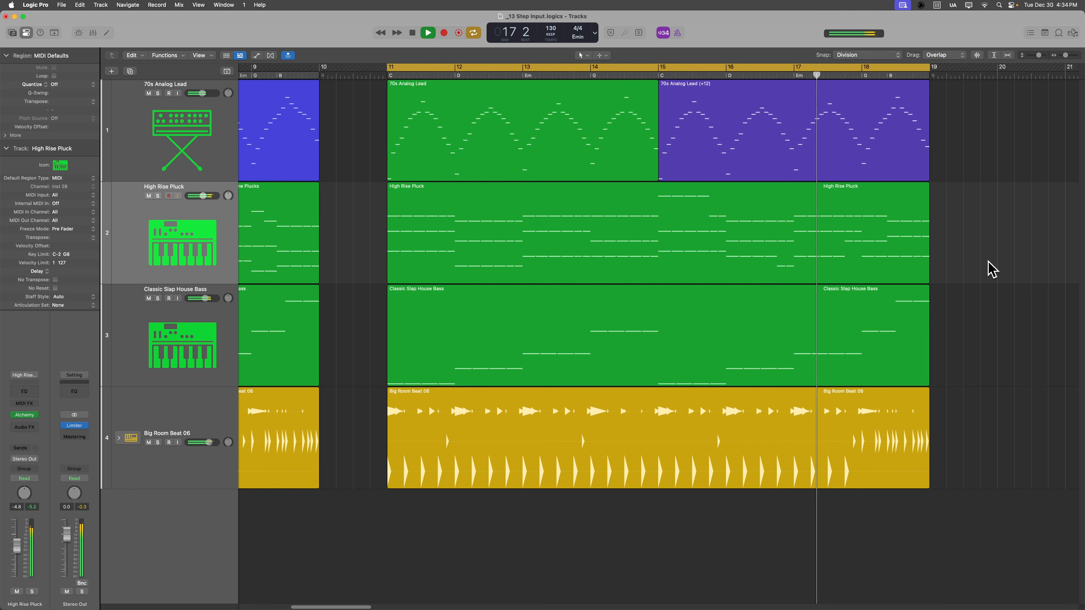